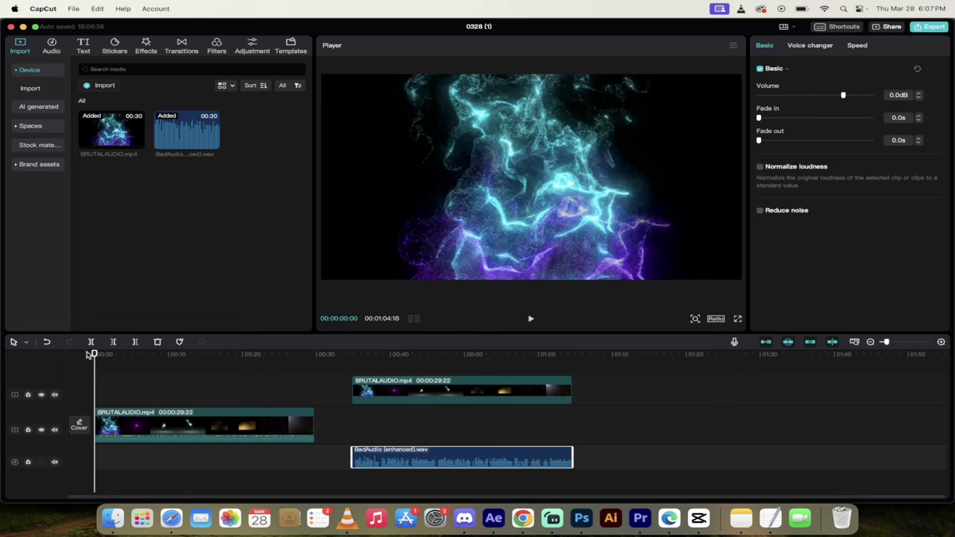
# Play back the original video, then the enhanced-audio copy, to compare them
pyautogui.press('space')
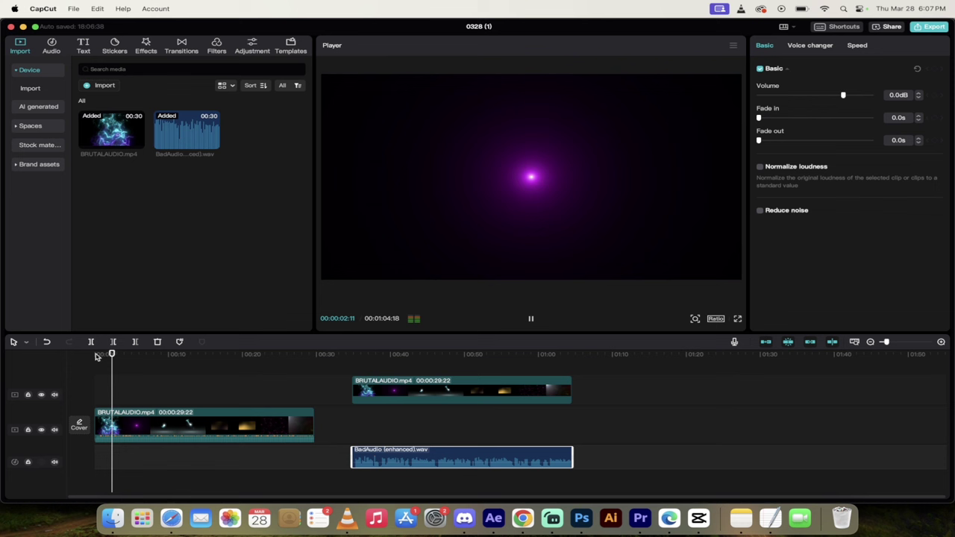
pyautogui.press('space')
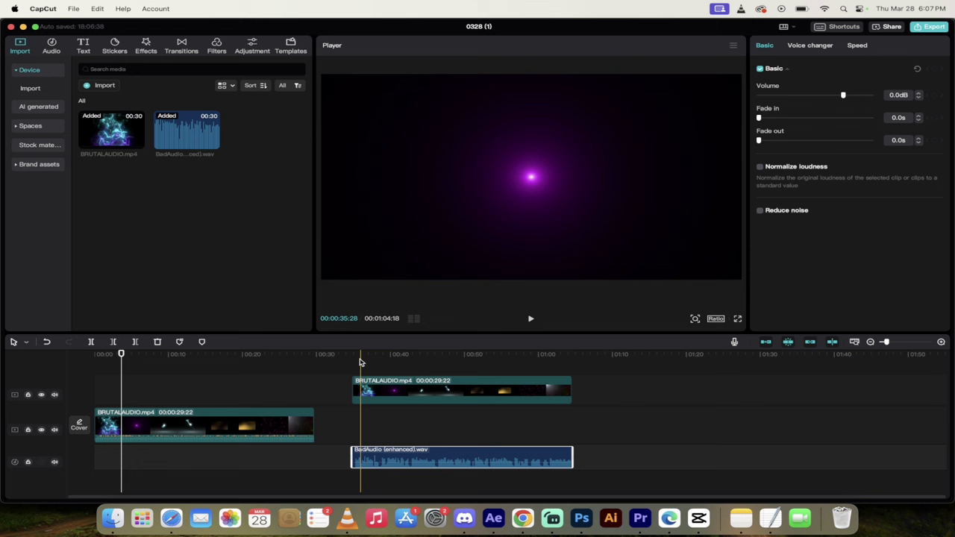
pyautogui.moveTo(361, 357); pyautogui.dragTo(352, 355)
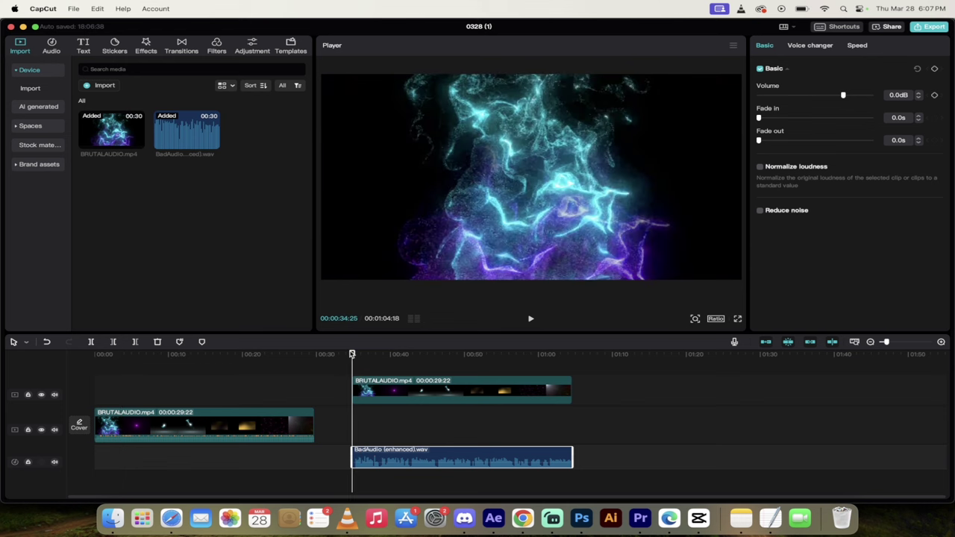
pyautogui.press('space')
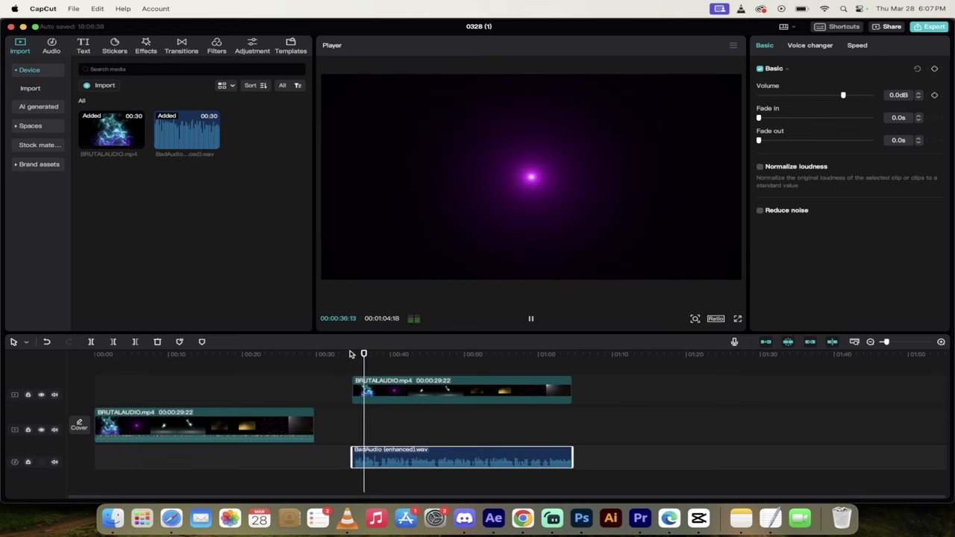
pyautogui.press('space')
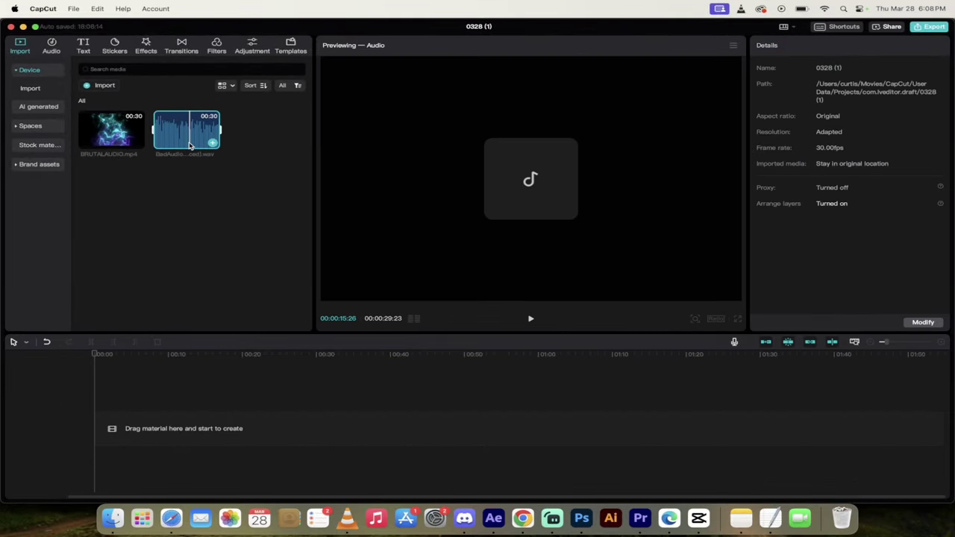
# Remove the enhanced WAV from media and preview BRUTALAUDIO.mp4 placed at the timeline start
pyautogui.press('Delete')
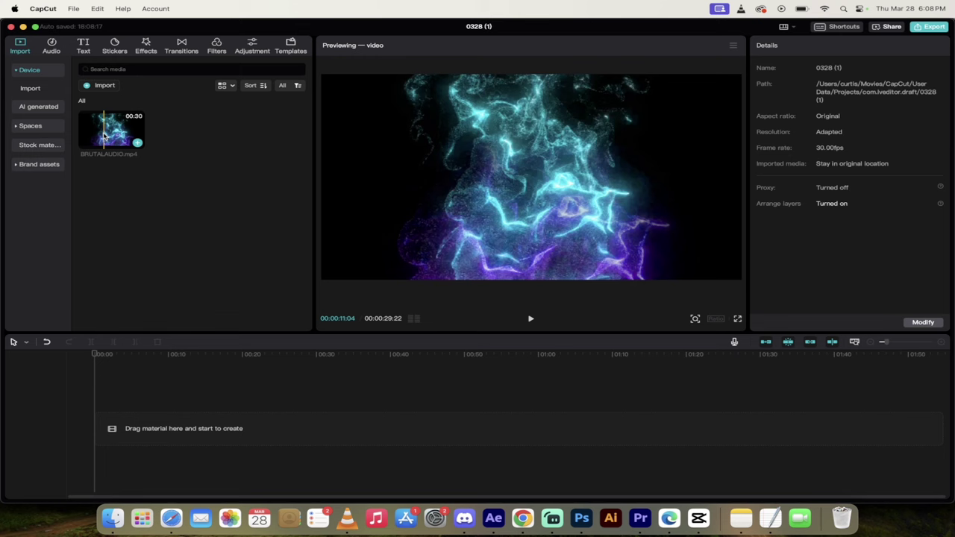
pyautogui.moveTo(110, 128); pyautogui.dragTo(91, 429)
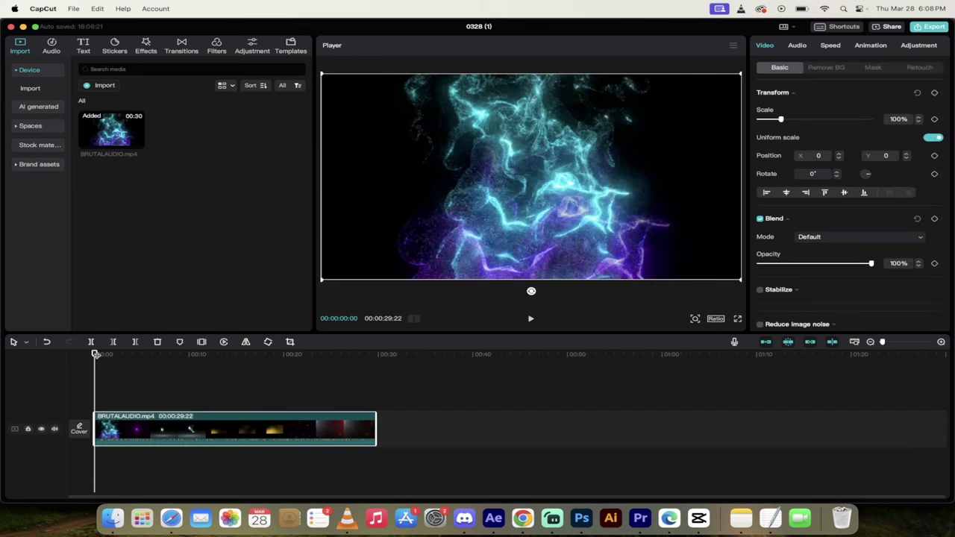
pyautogui.press('space')
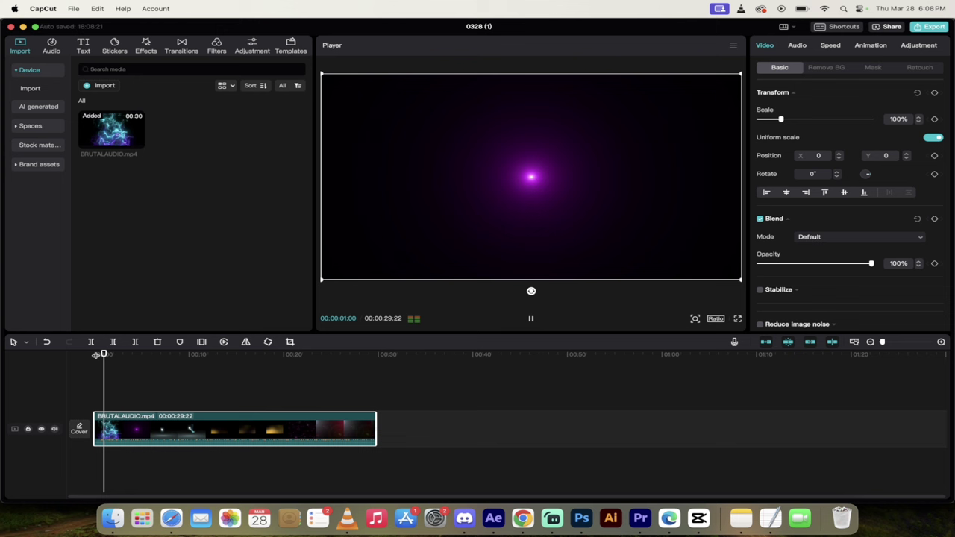
pyautogui.press('space')
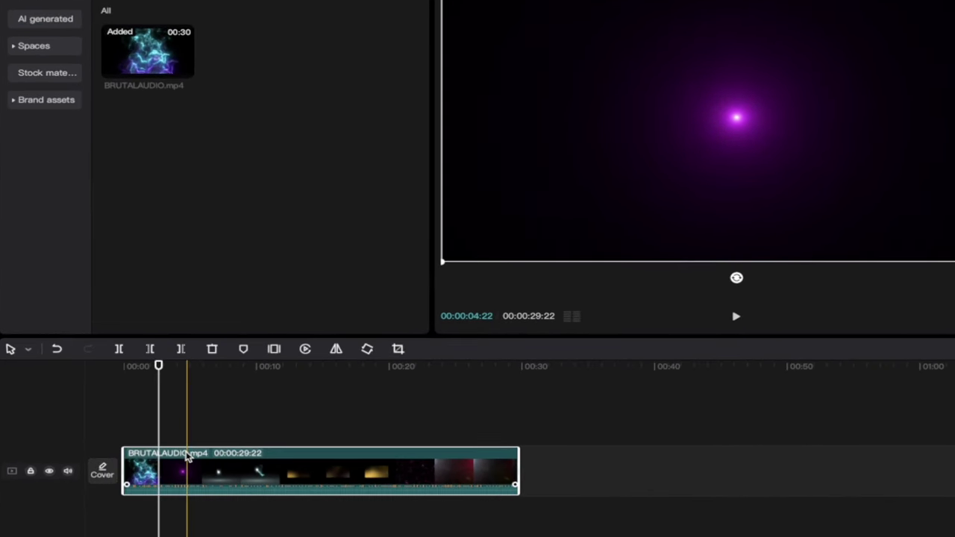
# Extract BRUTALAUDIO.mp4's sound to a separate track and select the new BRUTALAUDIO audio clip
pyautogui.rightClick(188, 457)
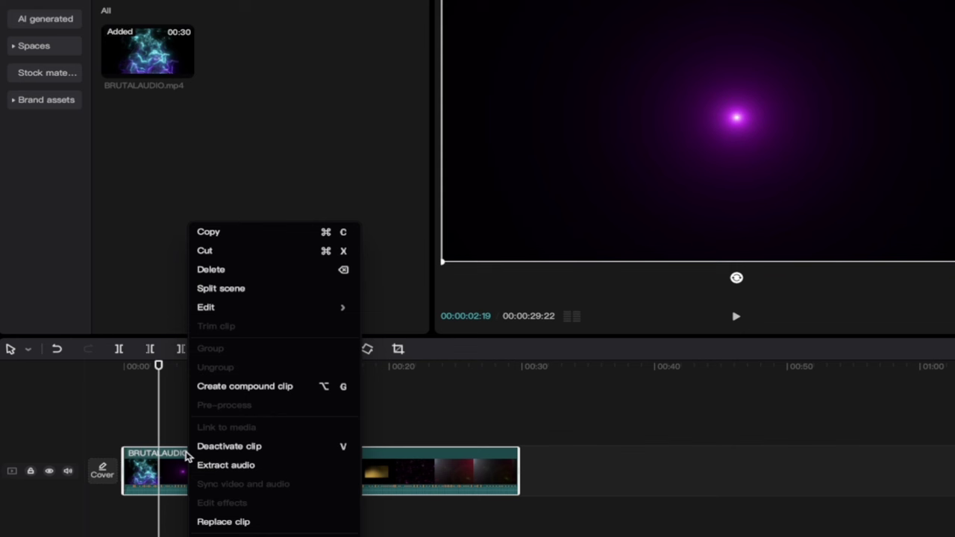
pyautogui.click(220, 466)
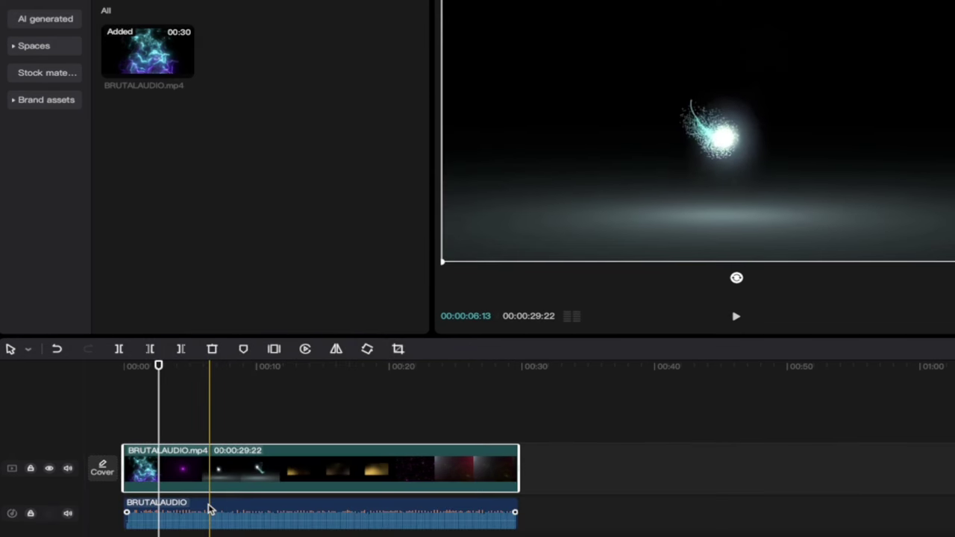
pyautogui.click(209, 509)
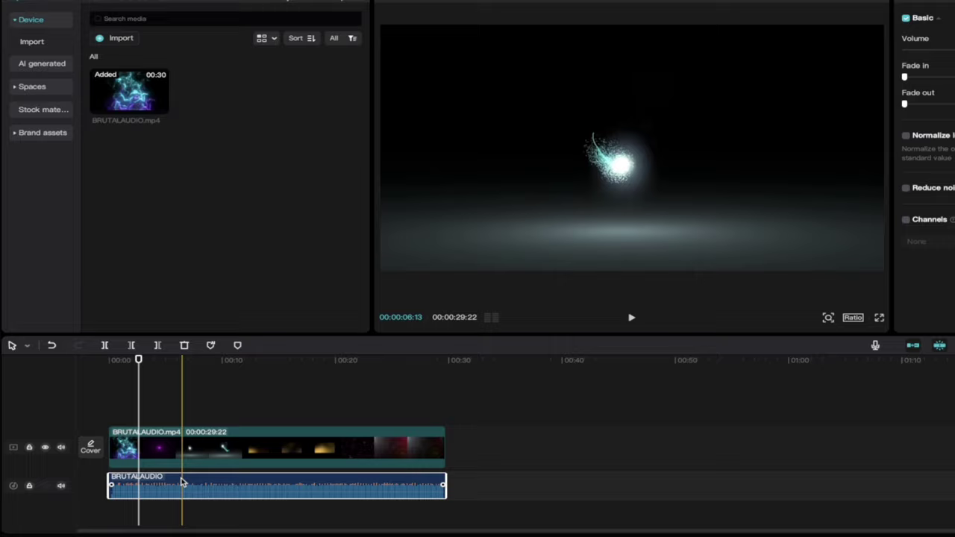
# Slide the extracted audio after the video, trial-delete the video clip, undo, and realign the audio
pyautogui.click(237, 396)
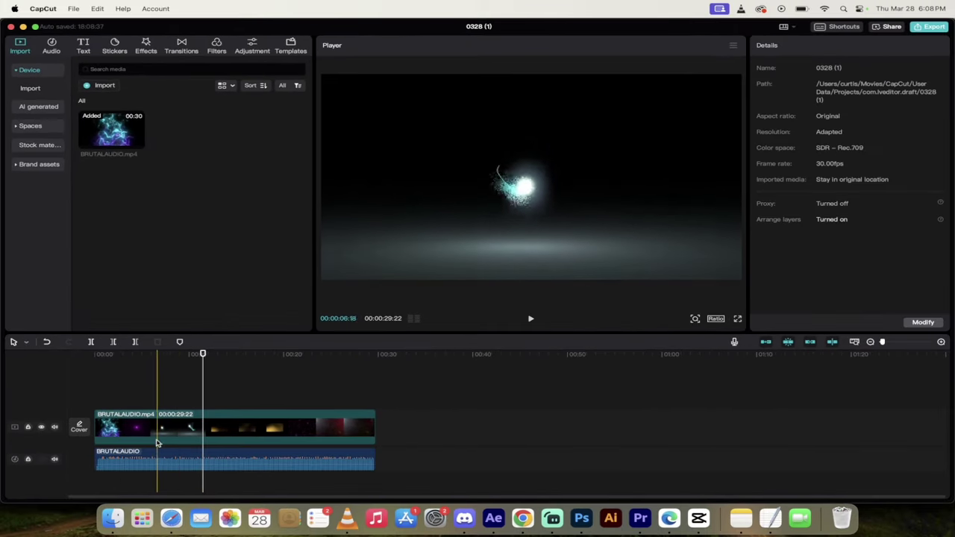
pyautogui.click(157, 444)
pyautogui.click(160, 459)
pyautogui.moveTo(173, 459); pyautogui.dragTo(476, 457)
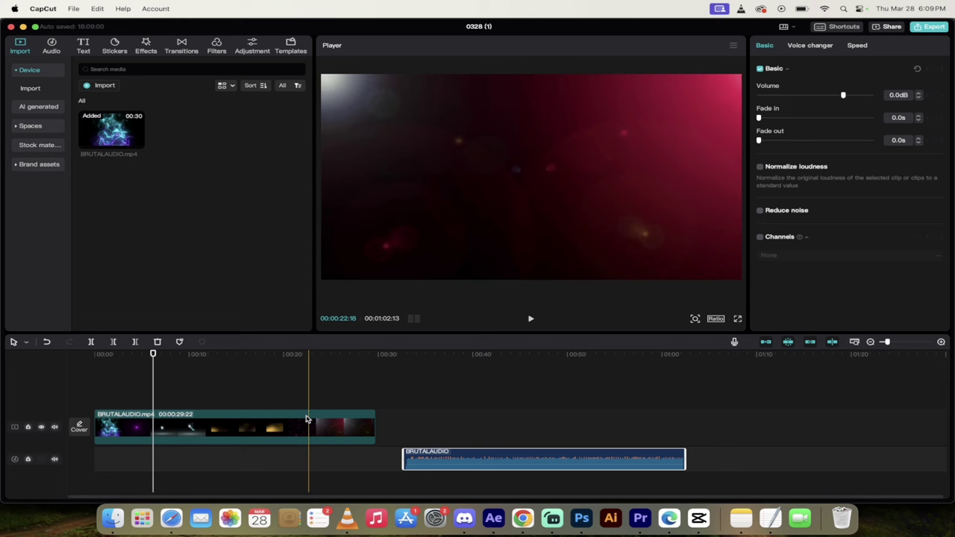
pyautogui.click(232, 415)
pyautogui.press('Delete')
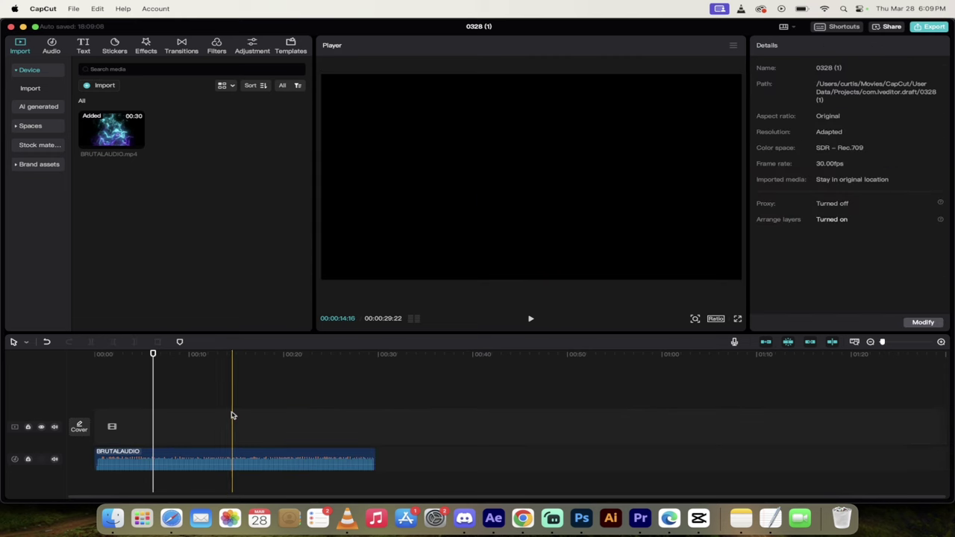
pyautogui.press('super+z')
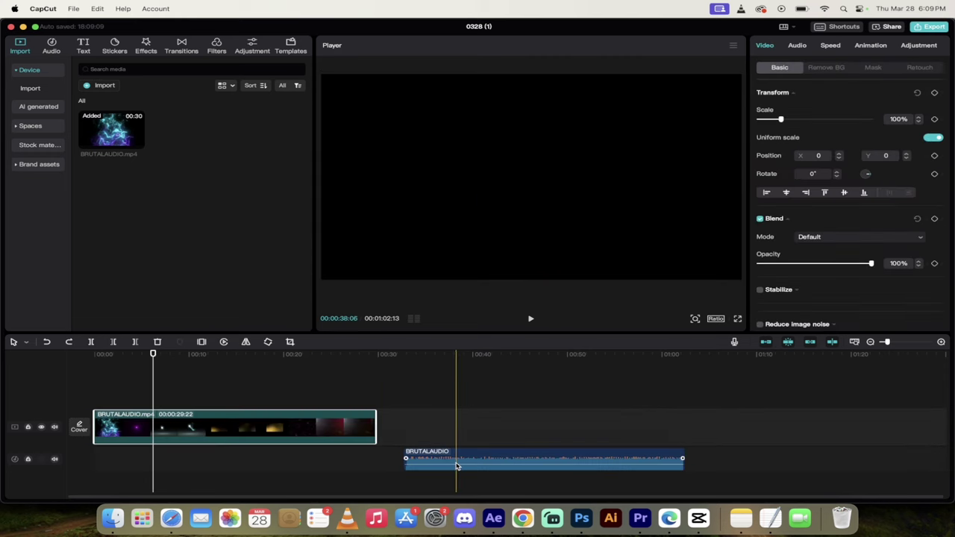
pyautogui.moveTo(458, 459); pyautogui.dragTo(148, 464)
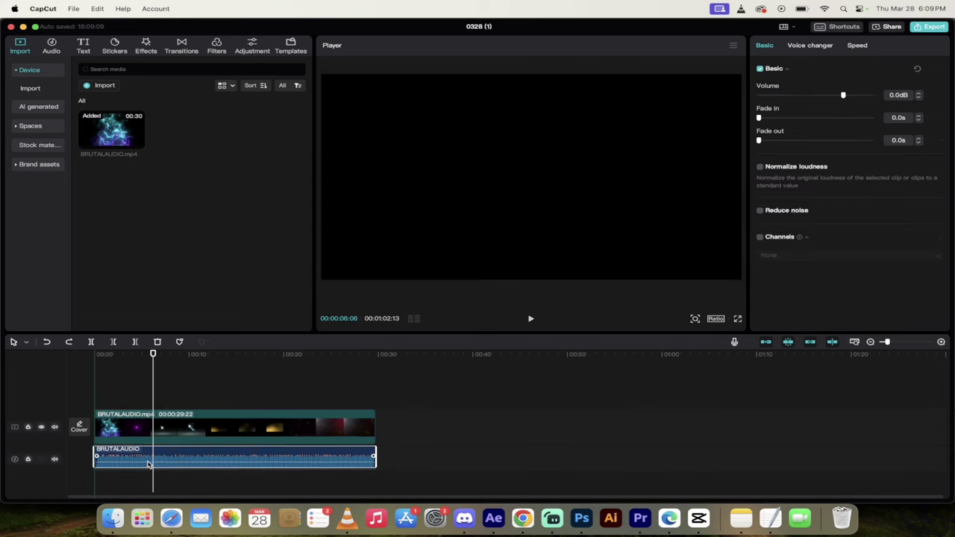
# Move the audio clip later again and delete the BRUTALAUDIO.mp4 video clip, leaving only audio
pyautogui.click(206, 416)
pyautogui.press('Delete')
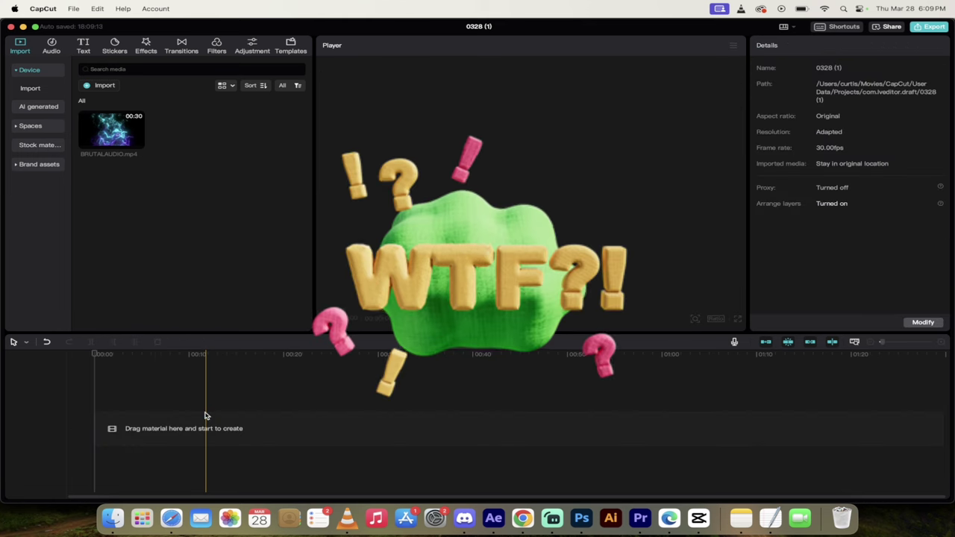
pyautogui.press('super+z')
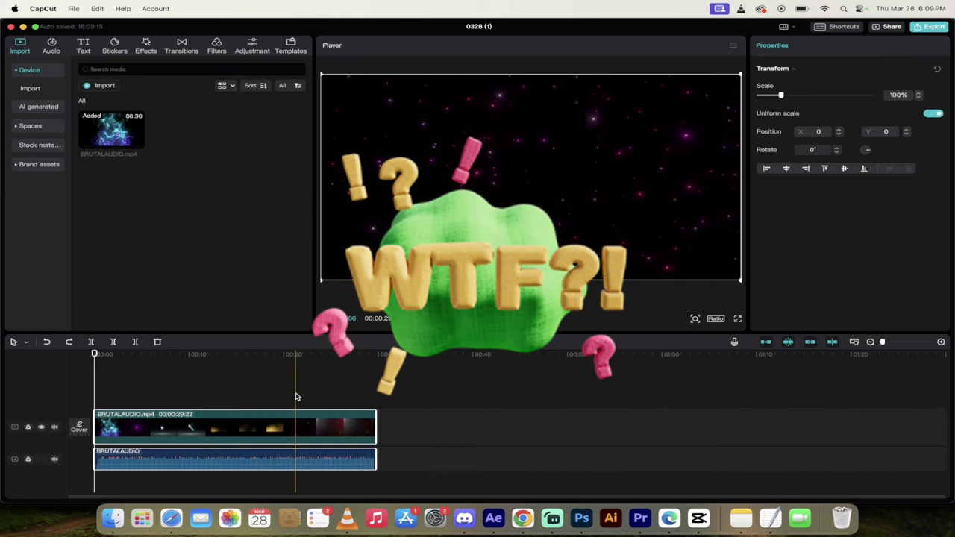
pyautogui.click(230, 392)
pyautogui.click(216, 419)
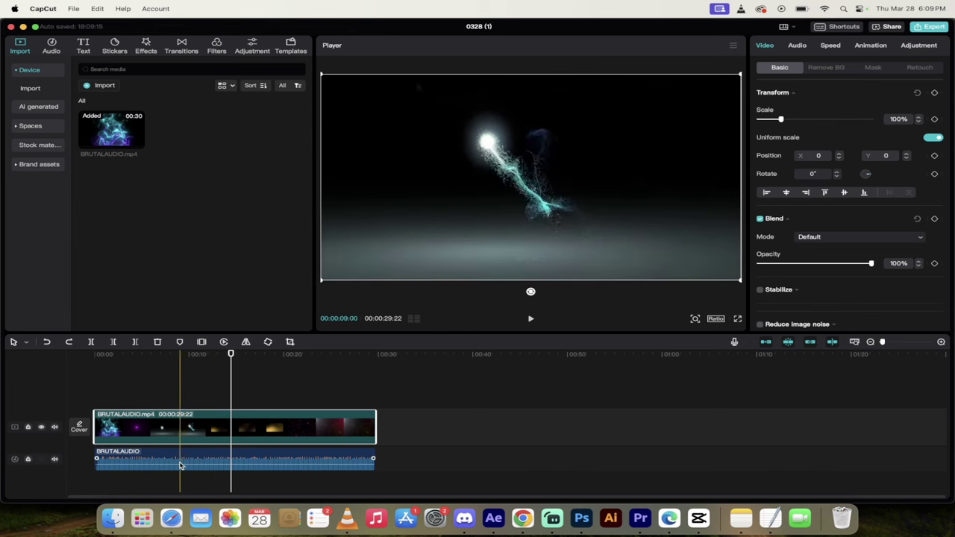
pyautogui.moveTo(172, 458); pyautogui.dragTo(491, 463)
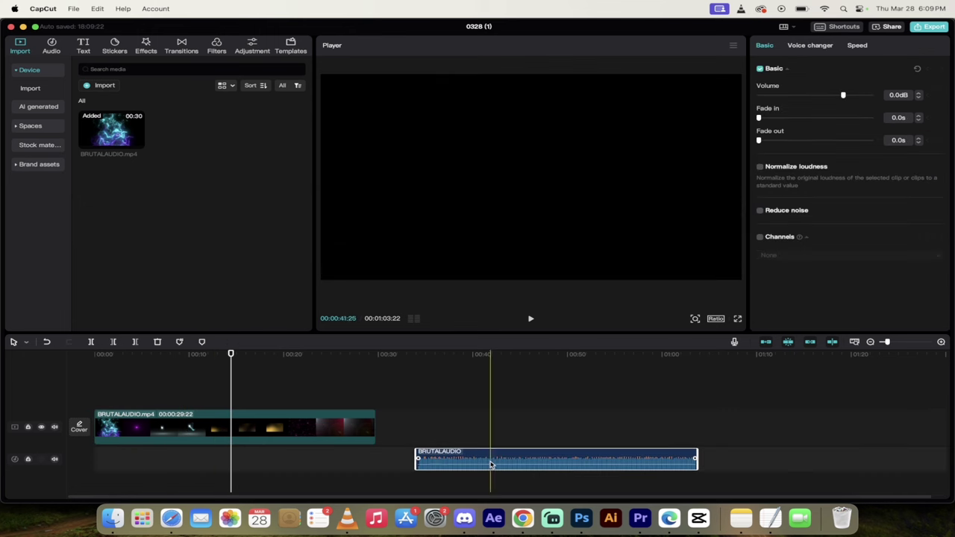
pyautogui.click(147, 419)
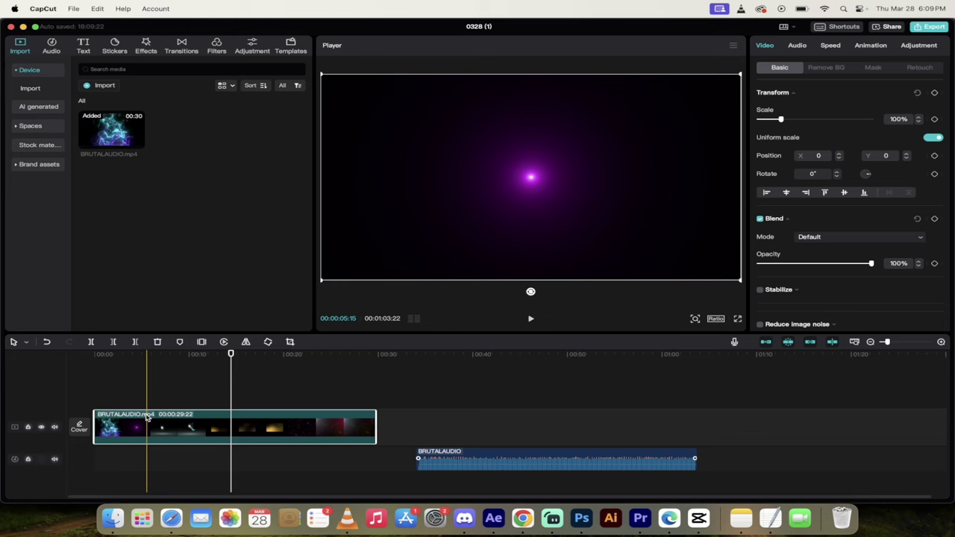
pyautogui.press('Delete')
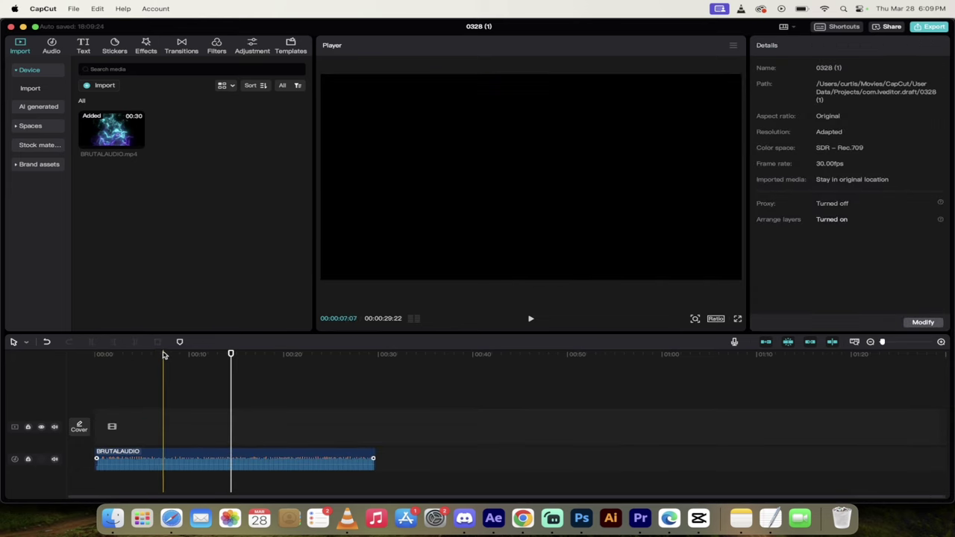
# Return the playhead to the start and open the Export dialog from the File menu
pyautogui.click(90, 354)
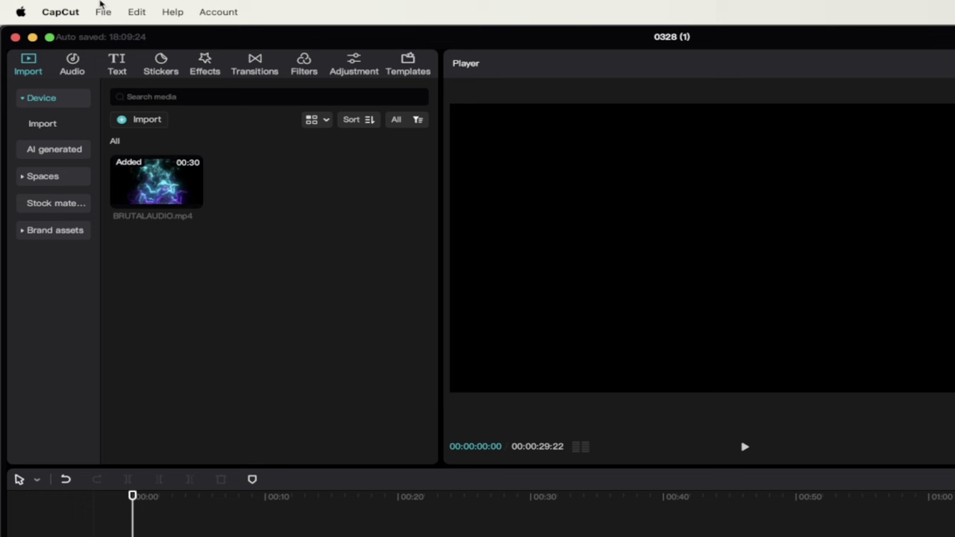
pyautogui.click(102, 8)
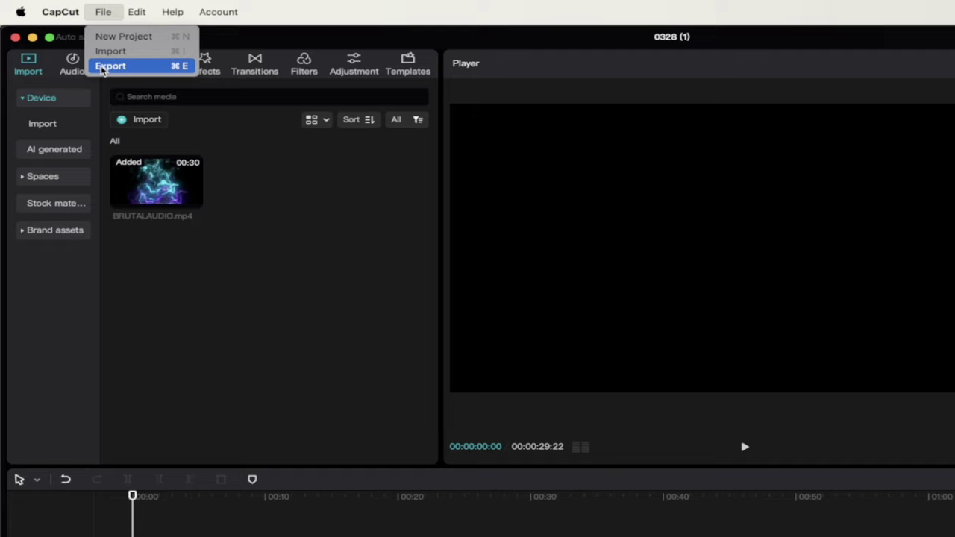
pyautogui.click(104, 66)
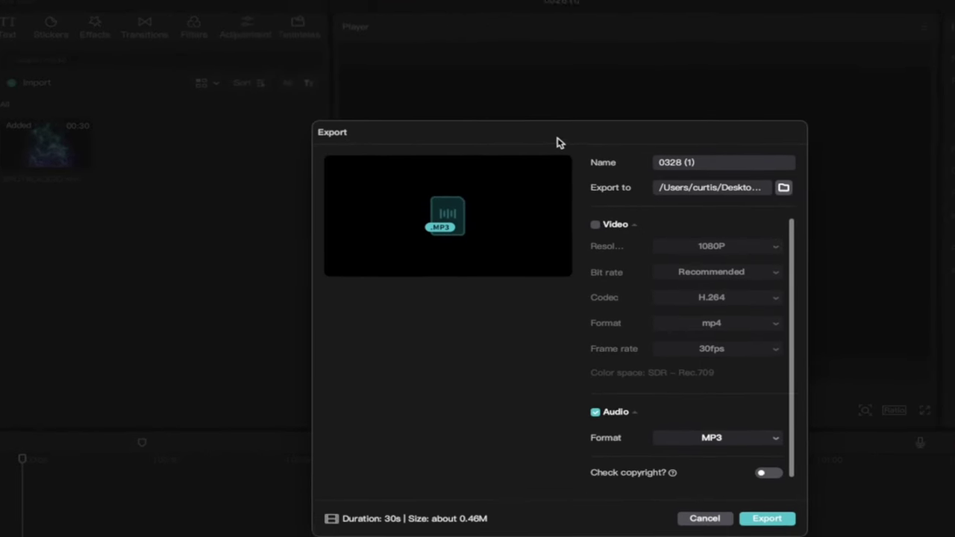
# Set the export to audio only, with video unticked and MP3 as the format
pyautogui.click(596, 225)
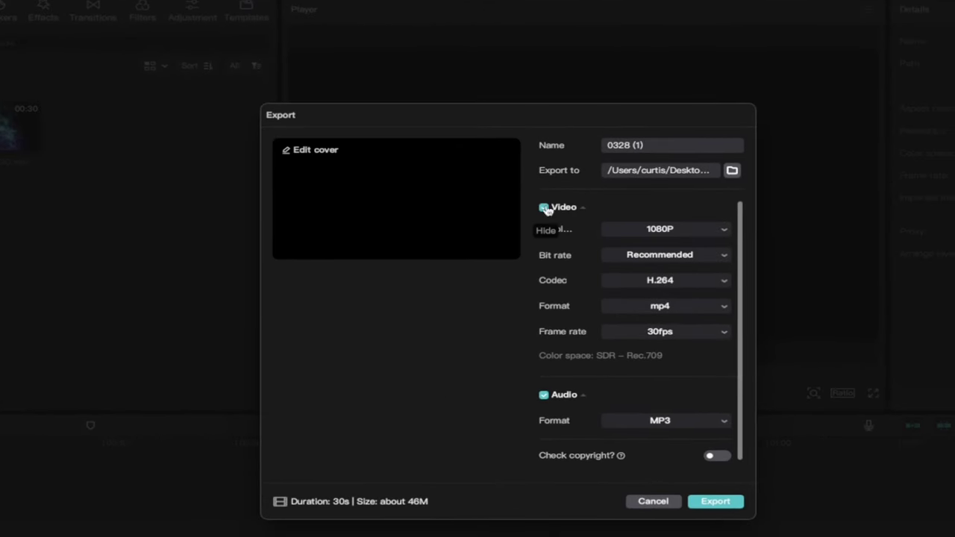
pyautogui.click(544, 394)
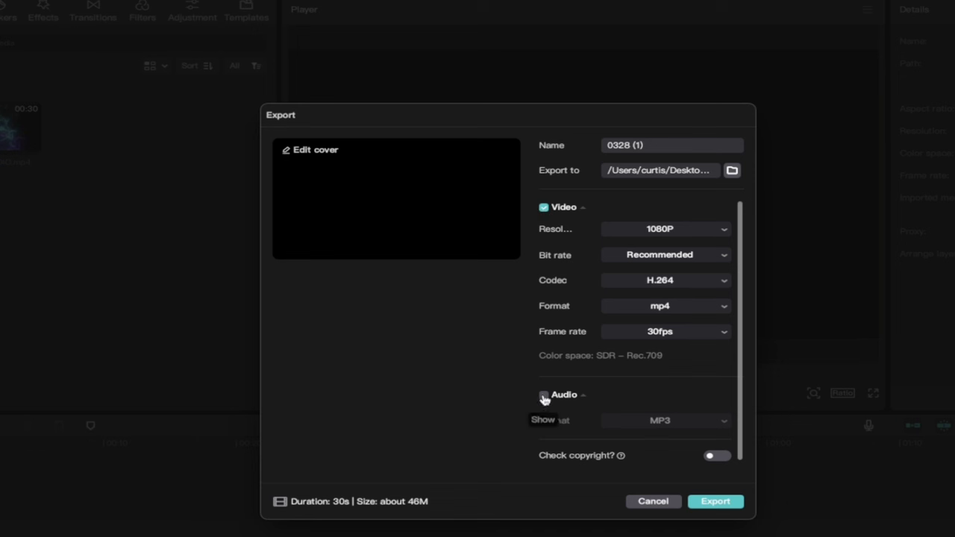
pyautogui.click(544, 396)
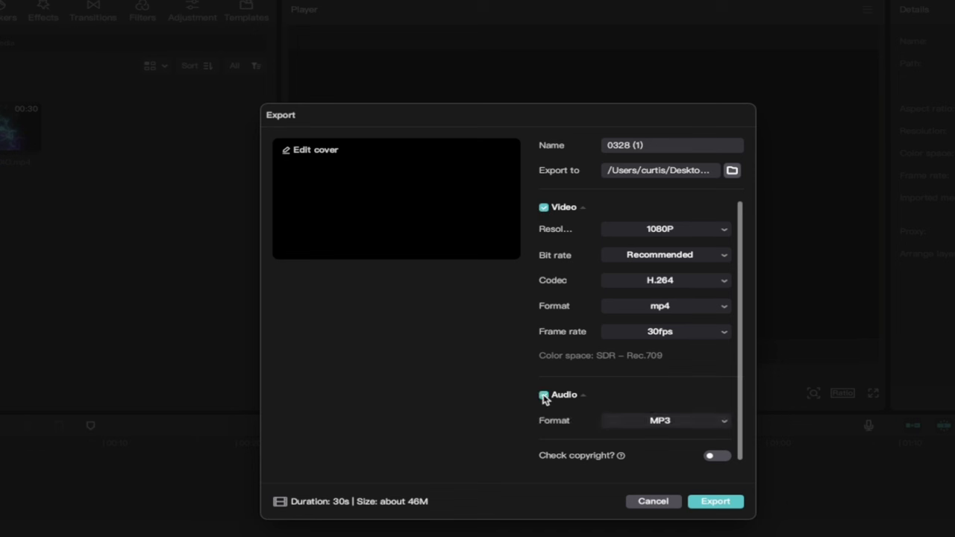
pyautogui.click(544, 208)
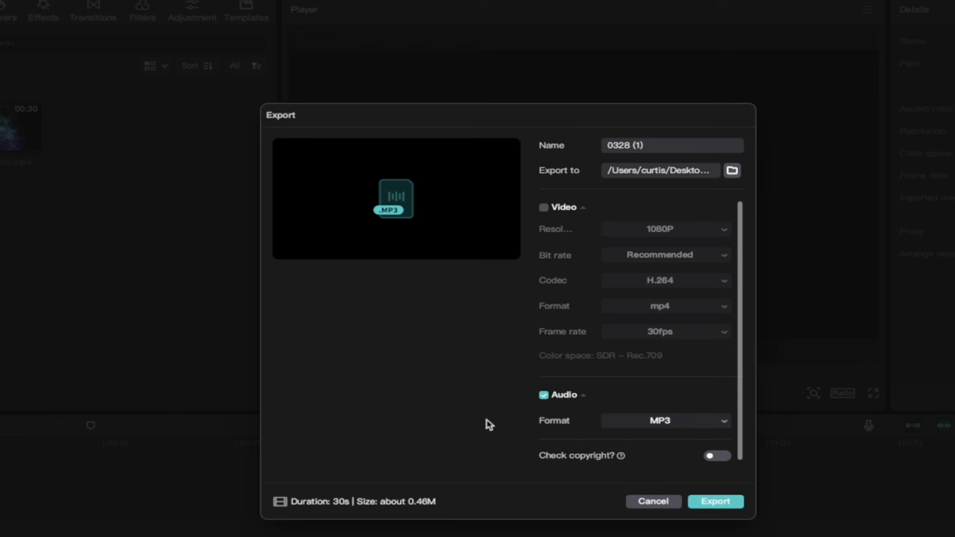
pyautogui.click(664, 424)
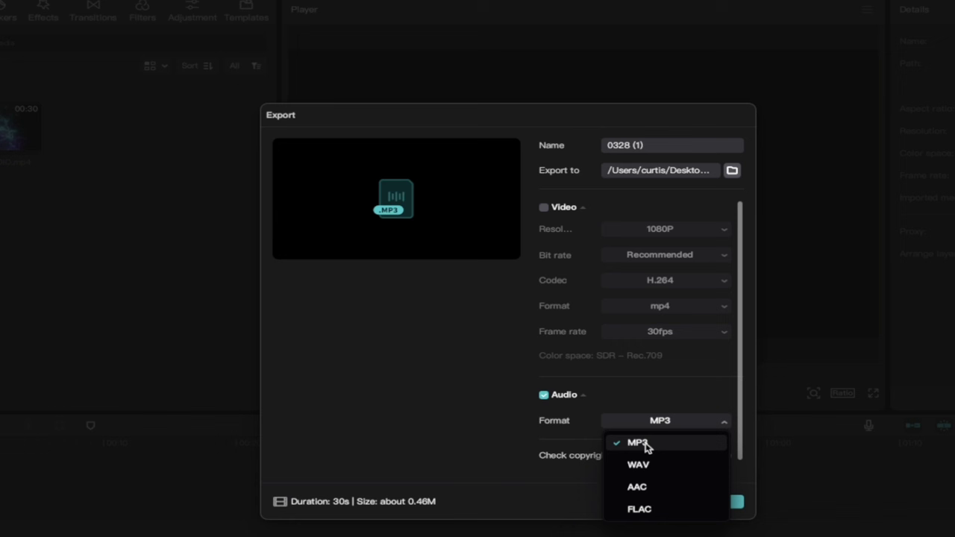
pyautogui.click(646, 444)
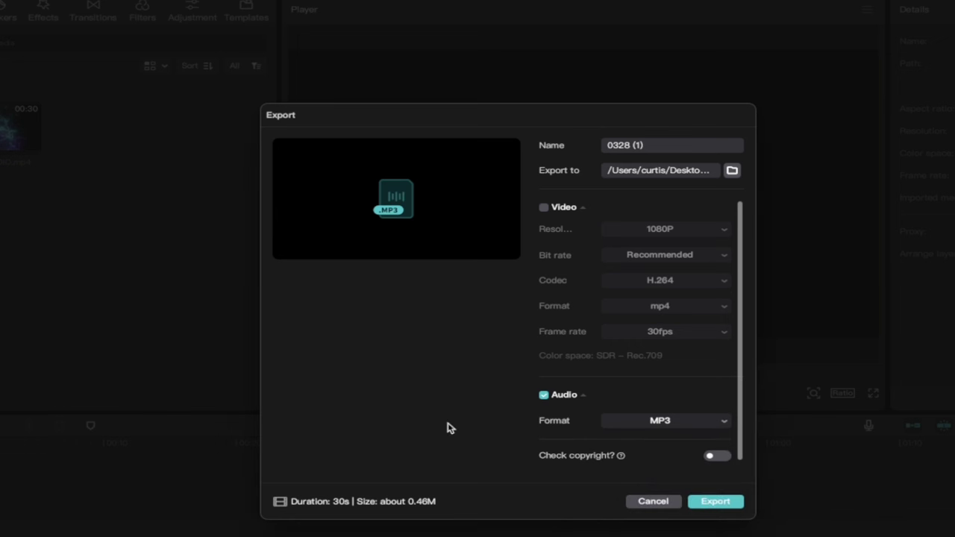
# Name the export REALLYBADAUDIO and export the audio file
pyautogui.click(650, 145)
pyautogui.press('super+a')
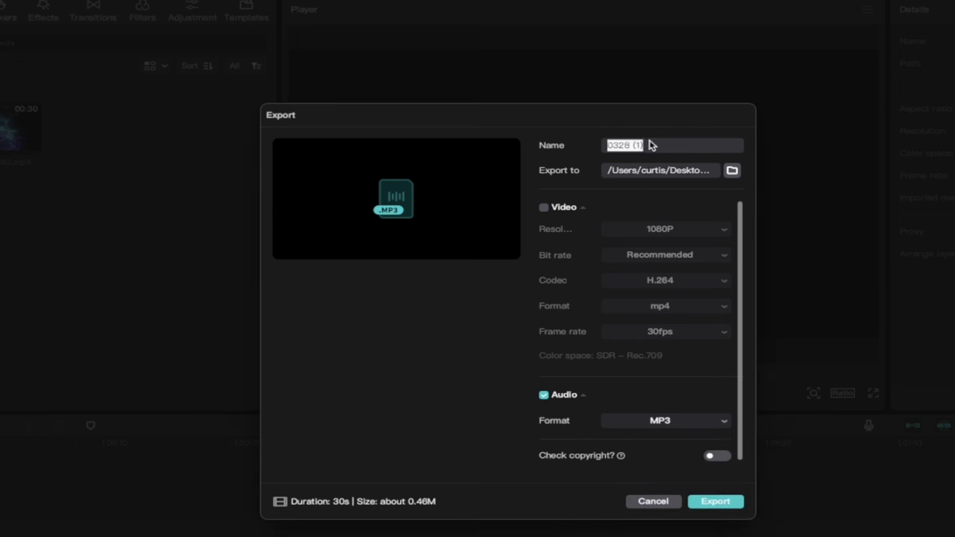
pyautogui.write('REALLYBADAUD')
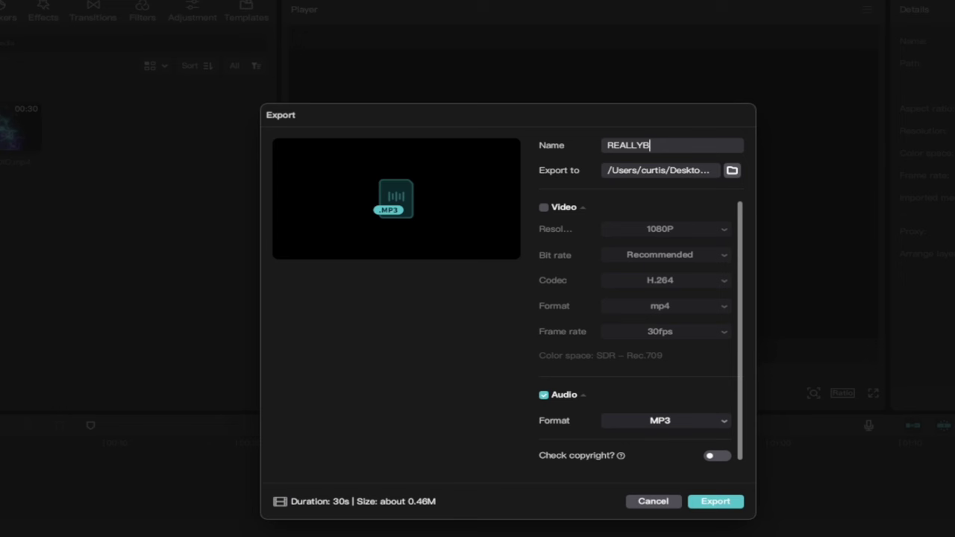
pyautogui.write('IO')
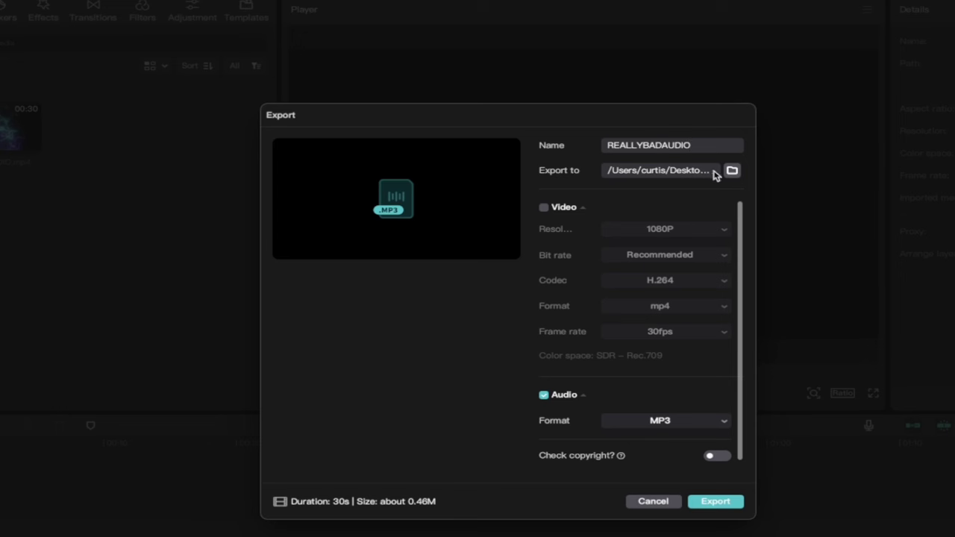
pyautogui.click(714, 502)
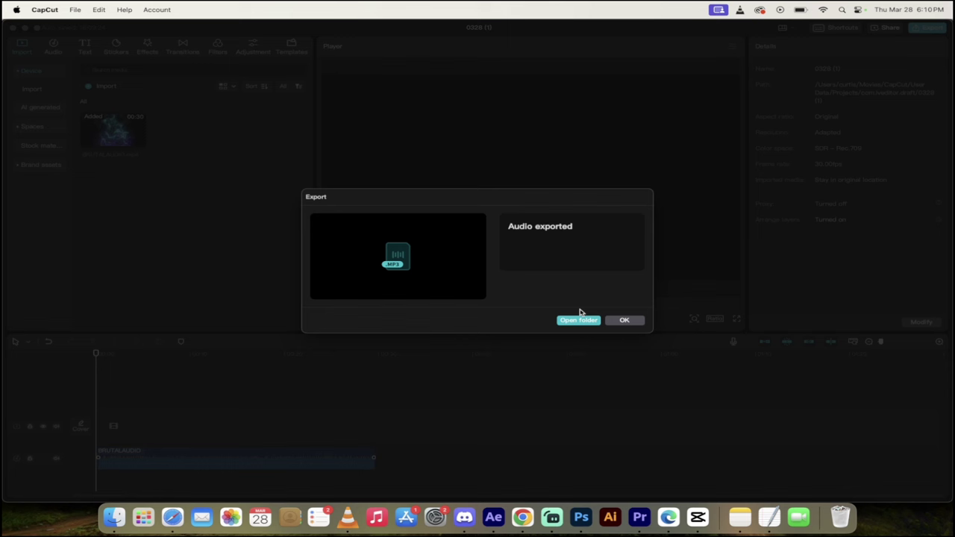
# Open the Desktop folder, move BadAudio.MP3 aside, and select REALLYBADAUDIO.MP3
pyautogui.click(577, 320)
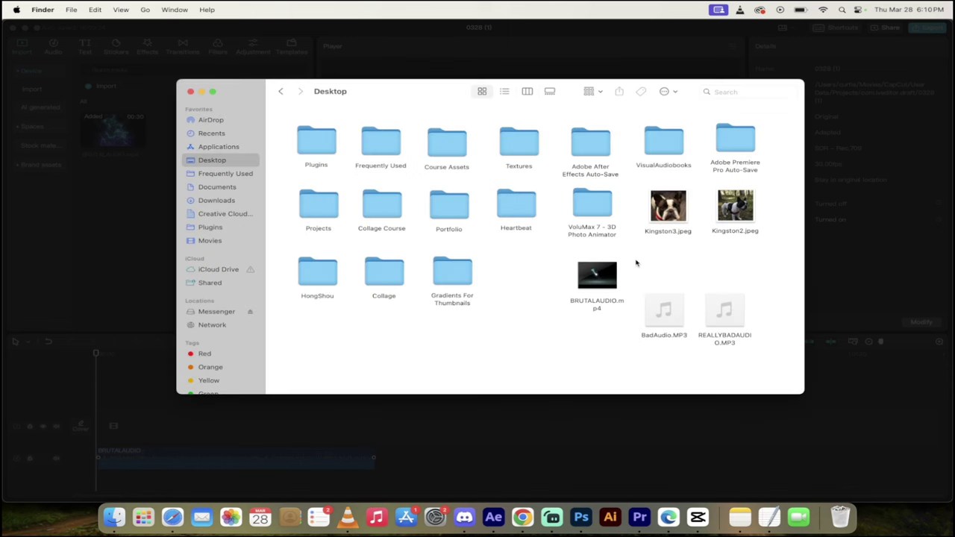
pyautogui.moveTo(666, 338); pyautogui.dragTo(668, 303)
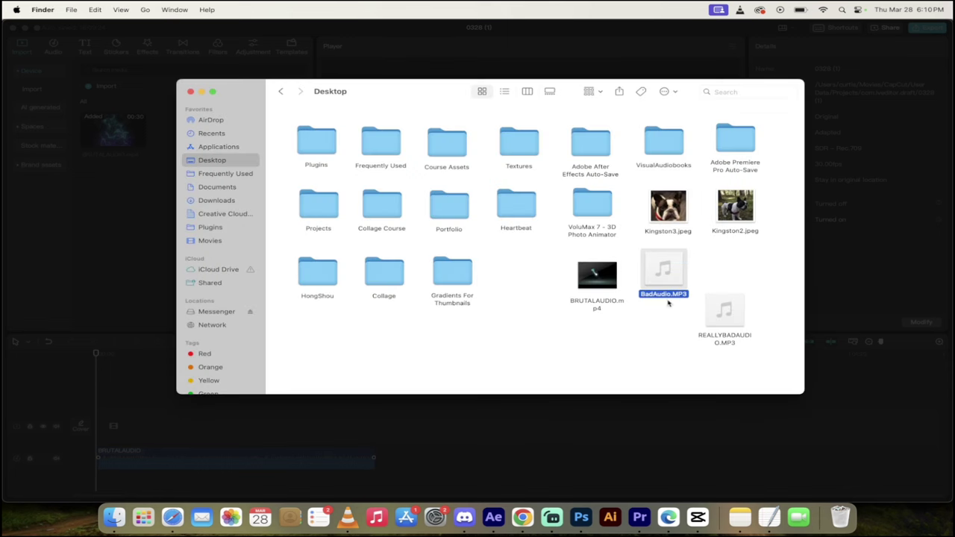
pyautogui.click(720, 341)
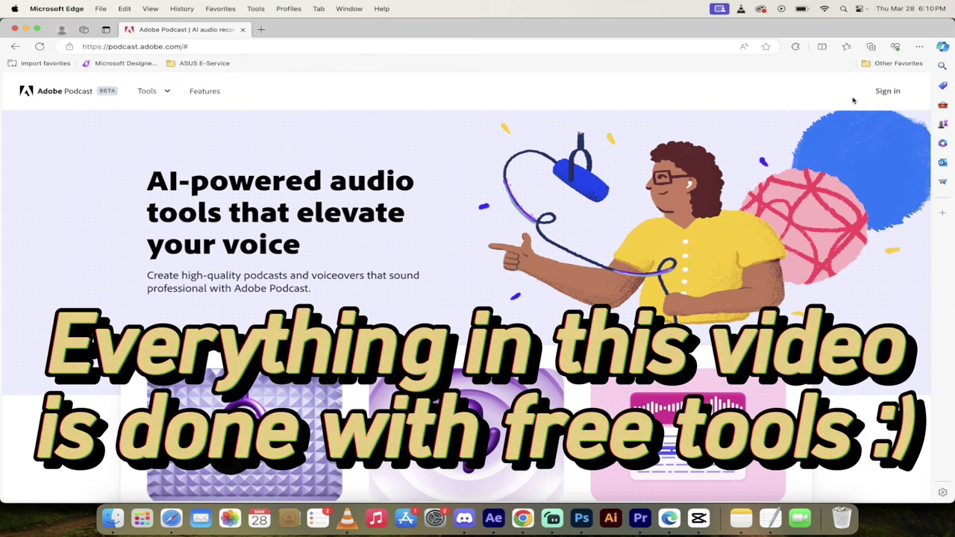
# Sign in to Adobe Podcast with a Google account and scroll down to the tools
pyautogui.click(883, 91)
pyautogui.click(574, 219)
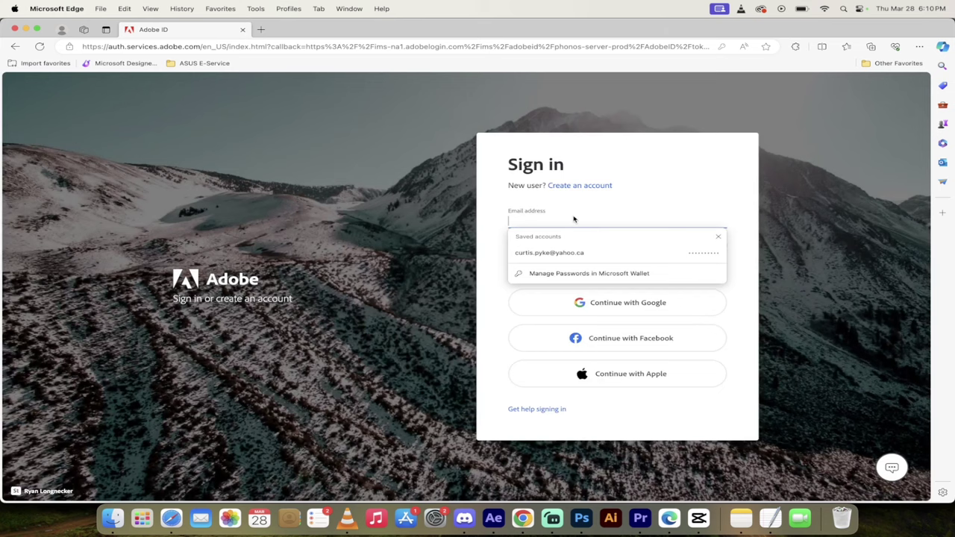
pyautogui.click(501, 228)
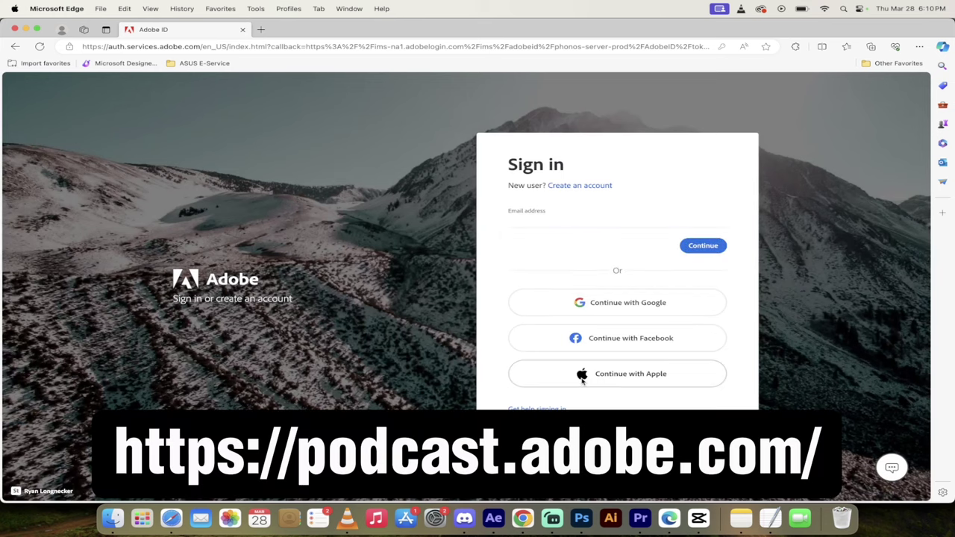
pyautogui.click(608, 310)
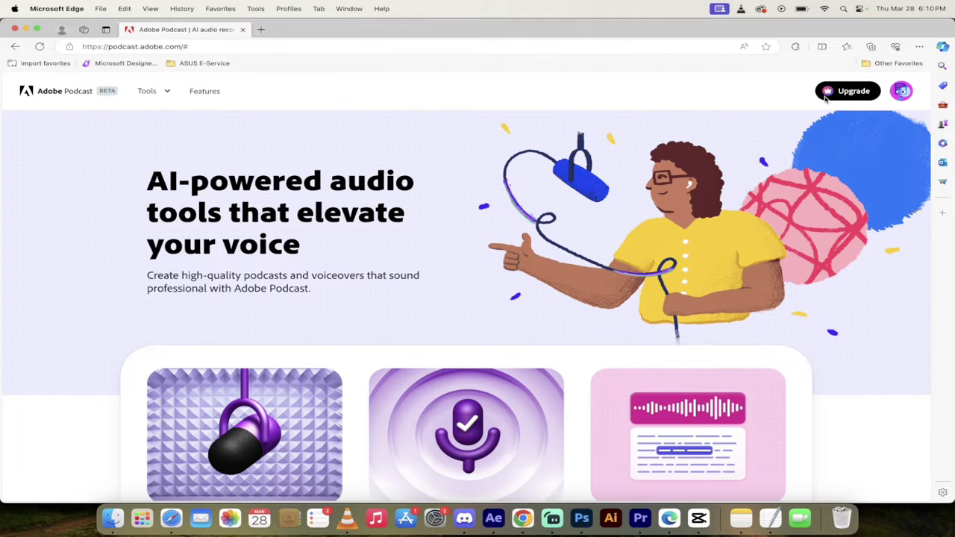
pyautogui.scroll(-2, 447, 194)
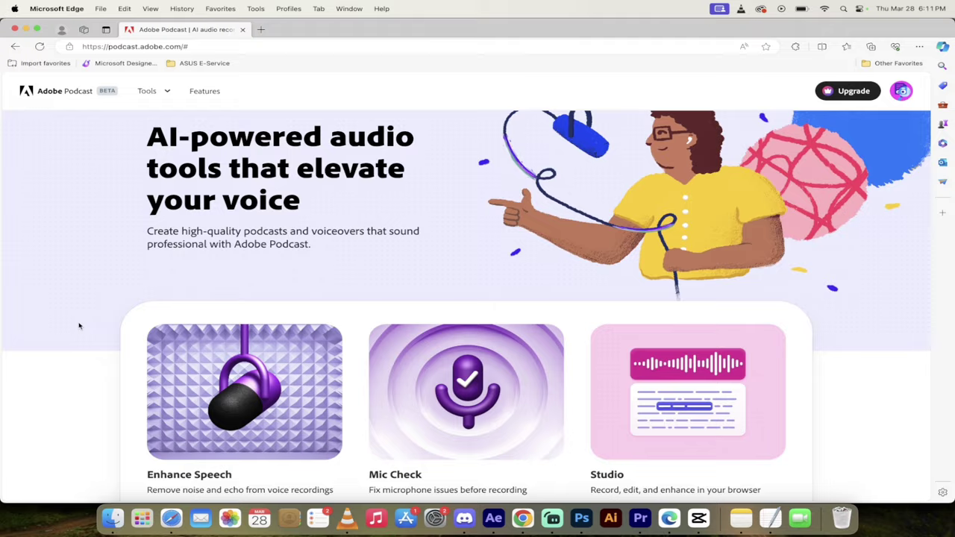
pyautogui.scroll(-2, 79, 325)
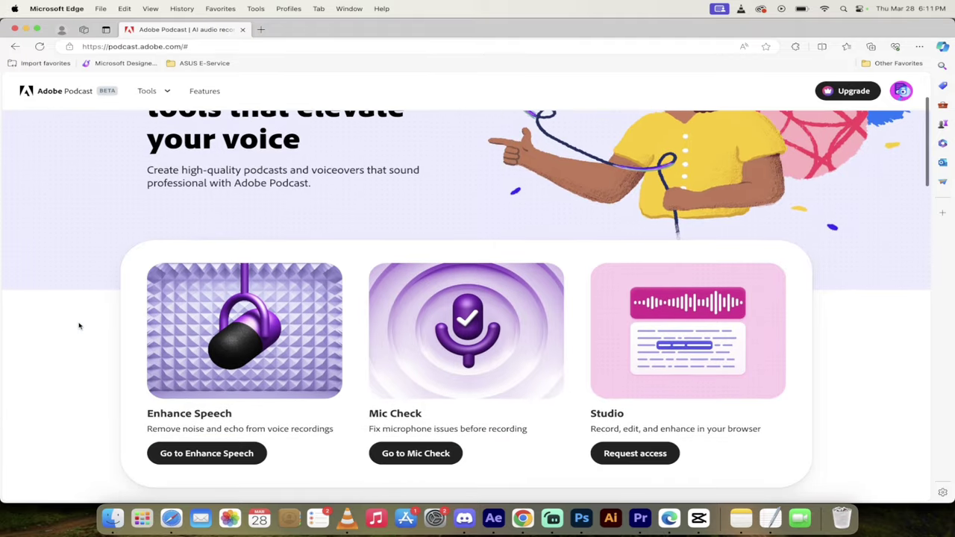
pyautogui.scroll(-2, 79, 325)
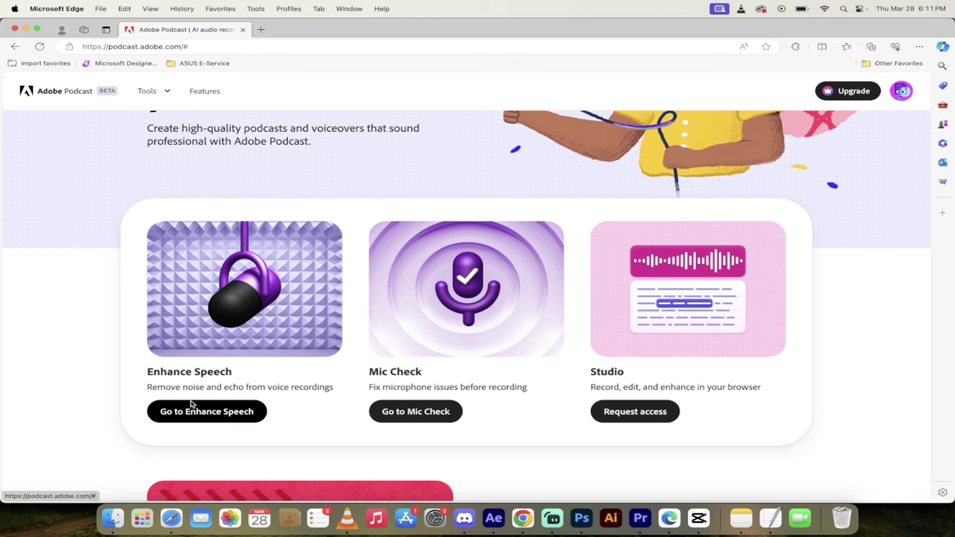
# Upload REALLYBADAUDIO.MP3 to the Enhance Speech tool for enhancement
pyautogui.click(195, 415)
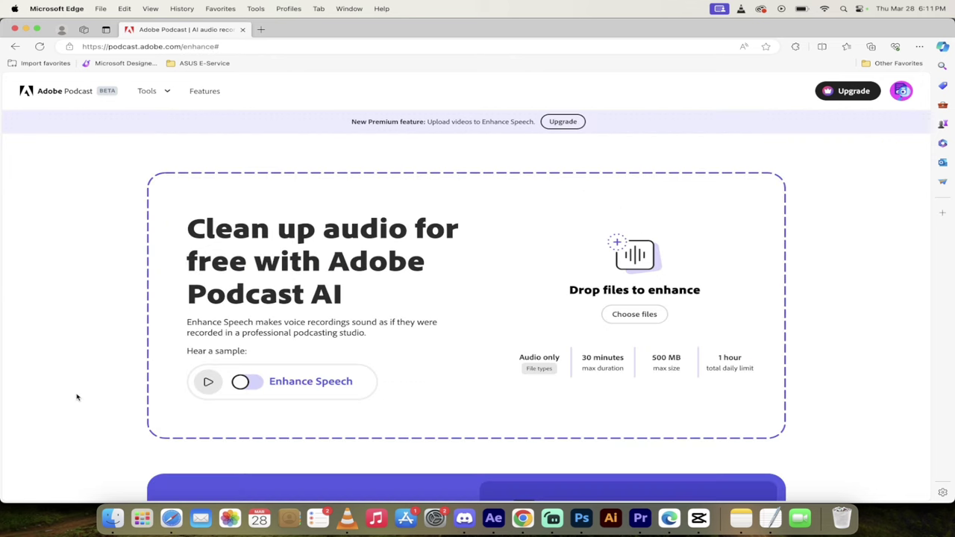
pyautogui.scroll(1, 518, 276)
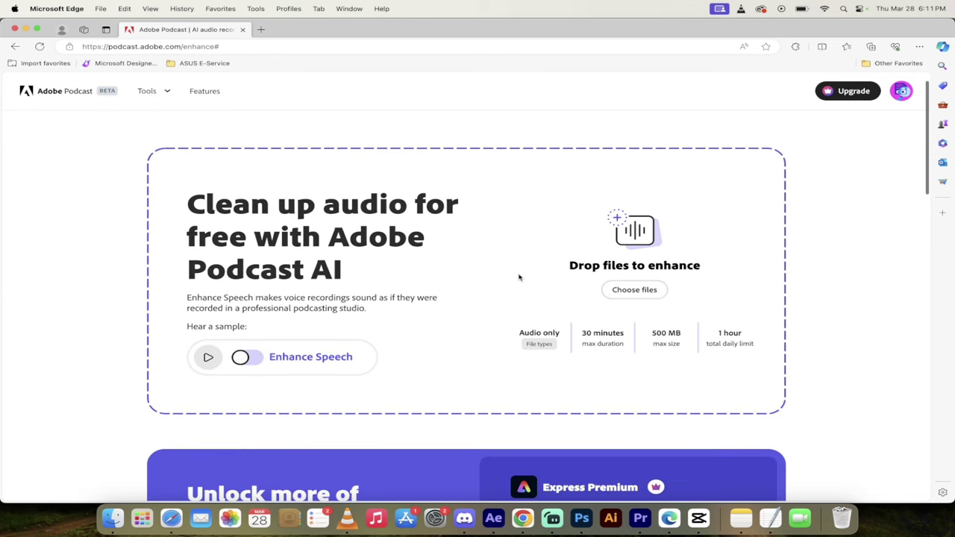
pyautogui.click(645, 294)
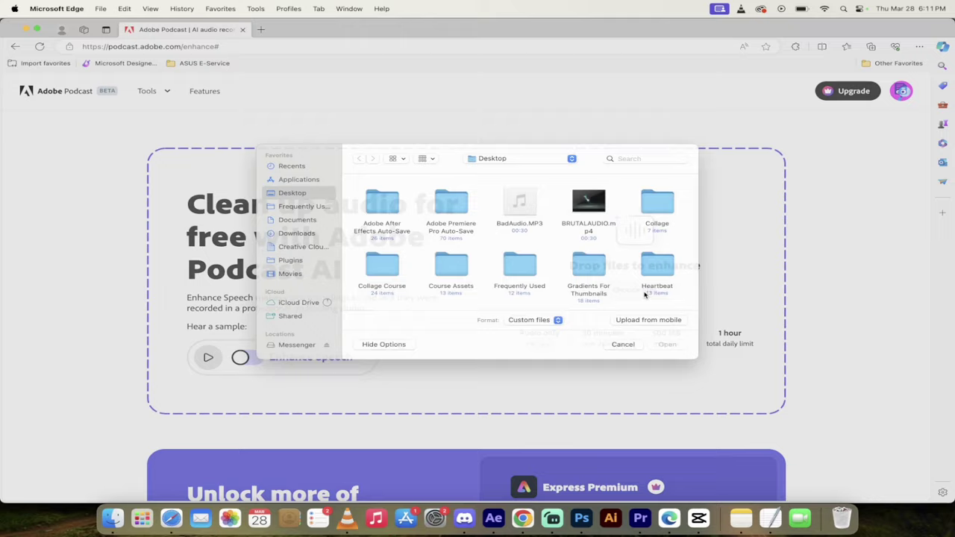
pyautogui.scroll(-3, 591, 258)
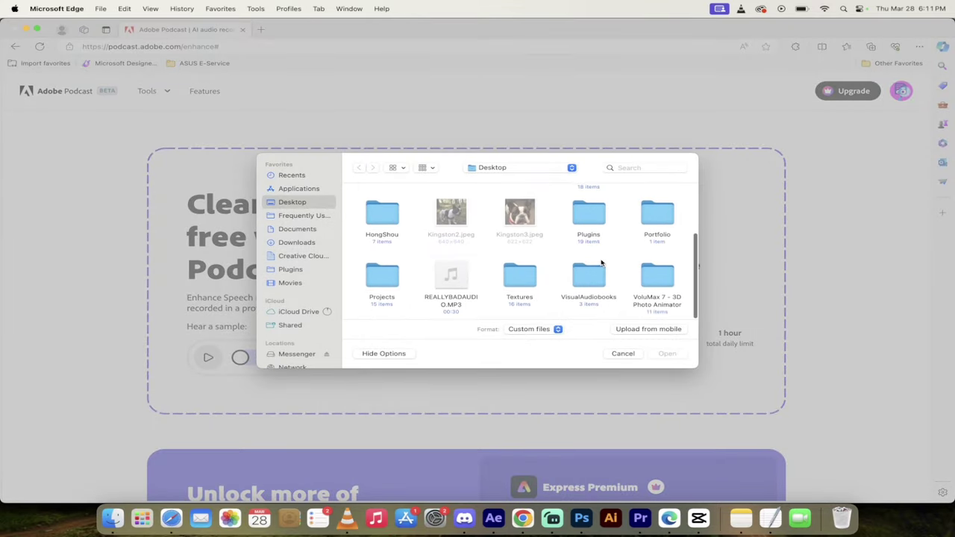
pyautogui.click(450, 299)
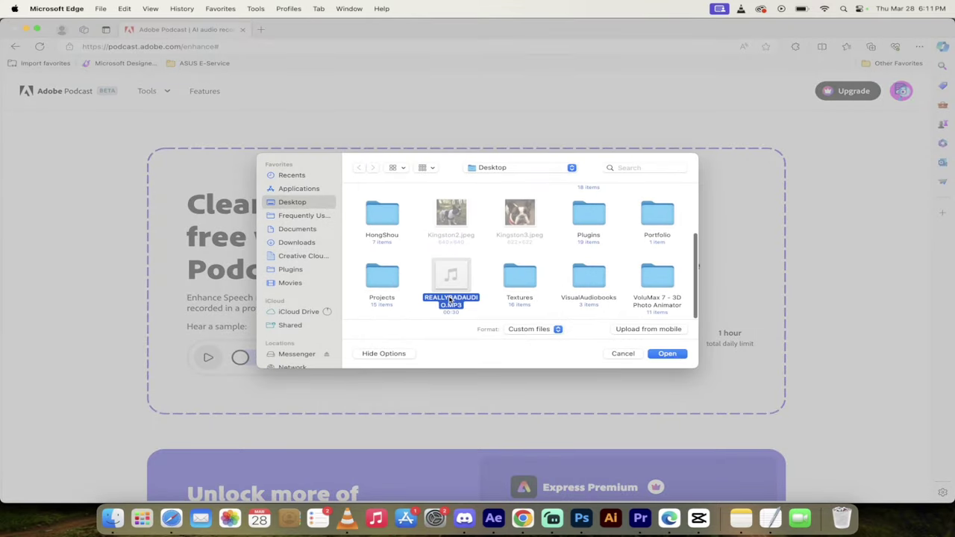
pyautogui.click(667, 354)
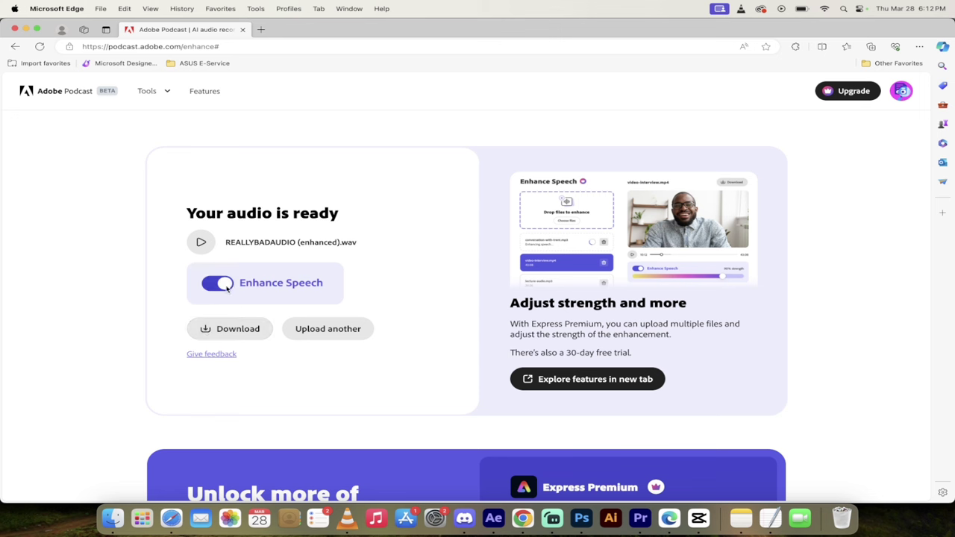
# Download REALLYBADAUDIO (enhanced).wav, locate it in Downloads, and return to CapCut
pyautogui.click(212, 329)
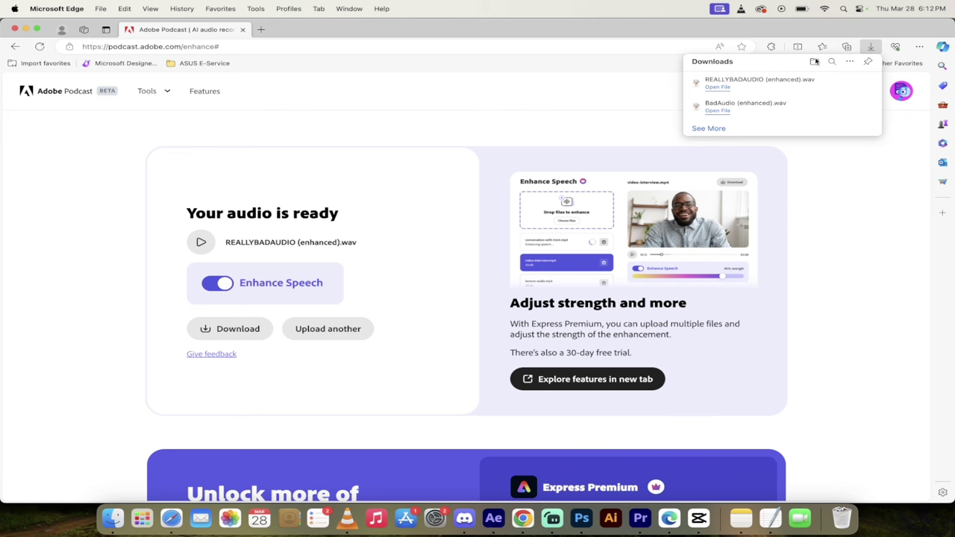
pyautogui.click(815, 63)
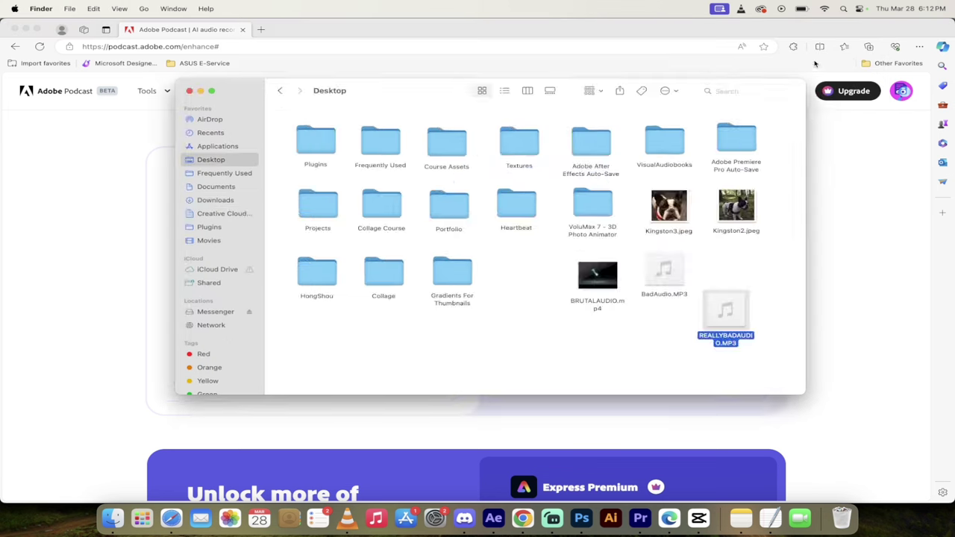
pyautogui.click(738, 236)
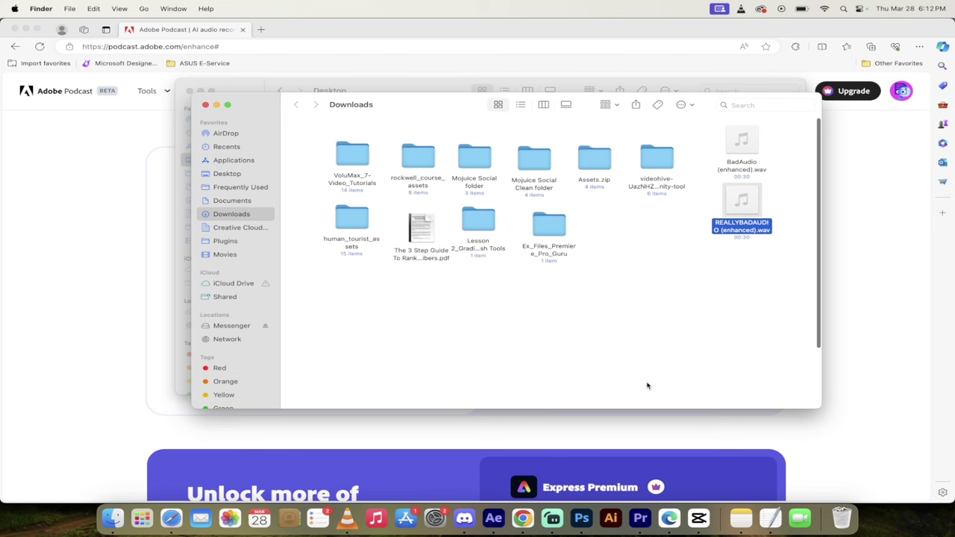
pyautogui.click(698, 517)
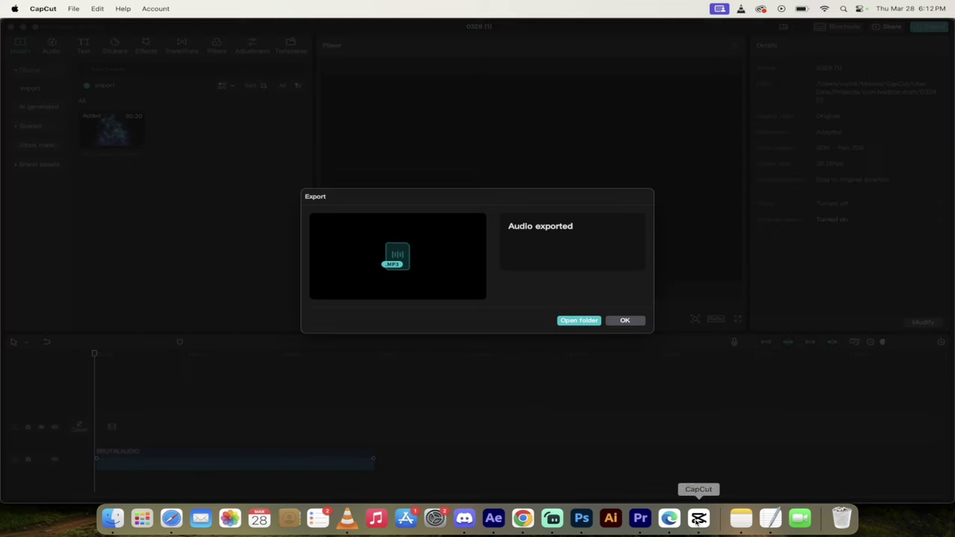
# Import REALLYBADAUDIO (enhanced).wav into the media panel and delete the BRUTALAUDIO audio clip
pyautogui.click(635, 321)
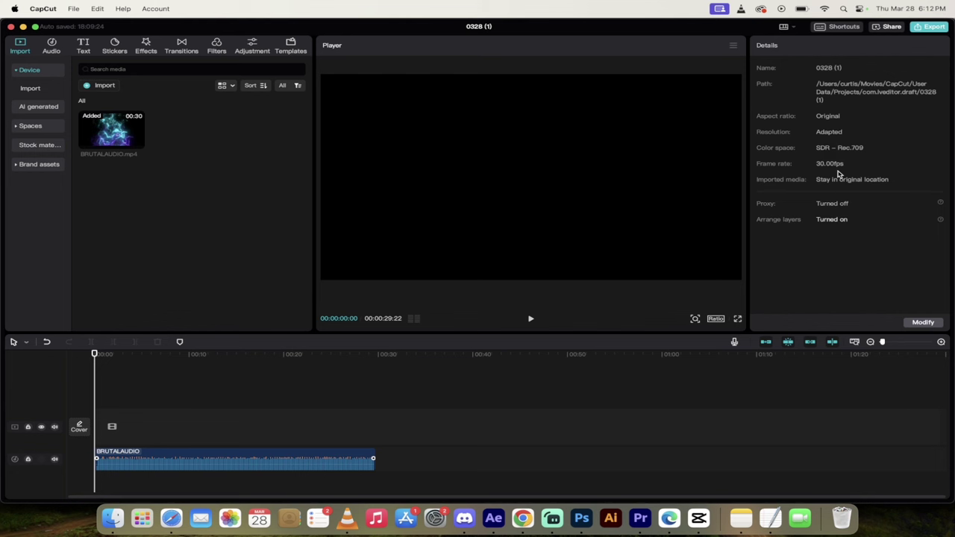
pyautogui.press('super+Tab')
pyautogui.moveTo(746, 225); pyautogui.dragTo(185, 152)
pyautogui.press('super+Tab')
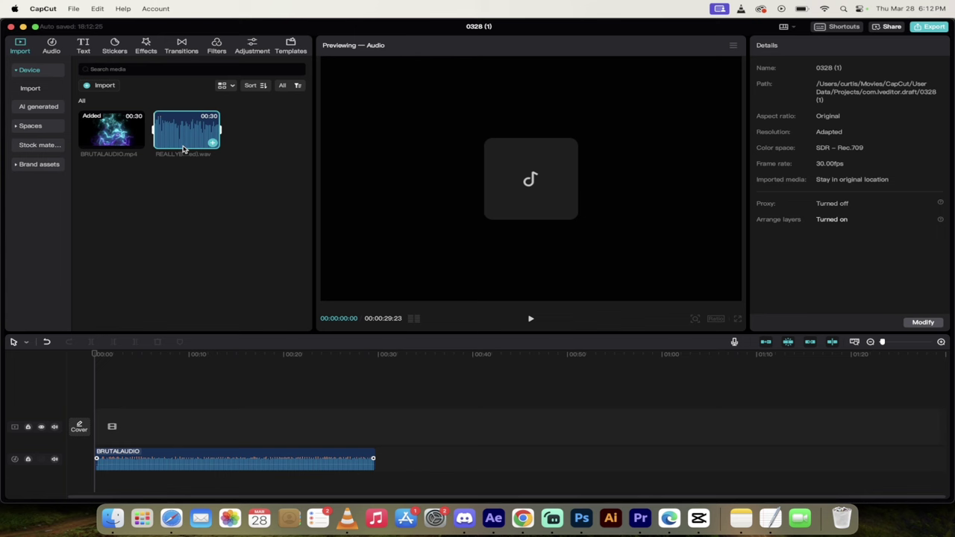
pyautogui.click(149, 464)
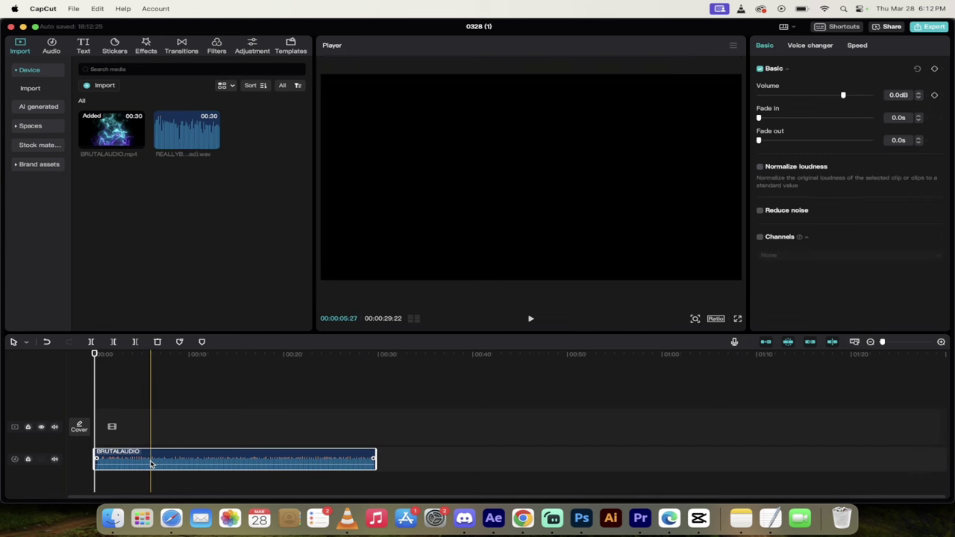
pyautogui.press('Delete')
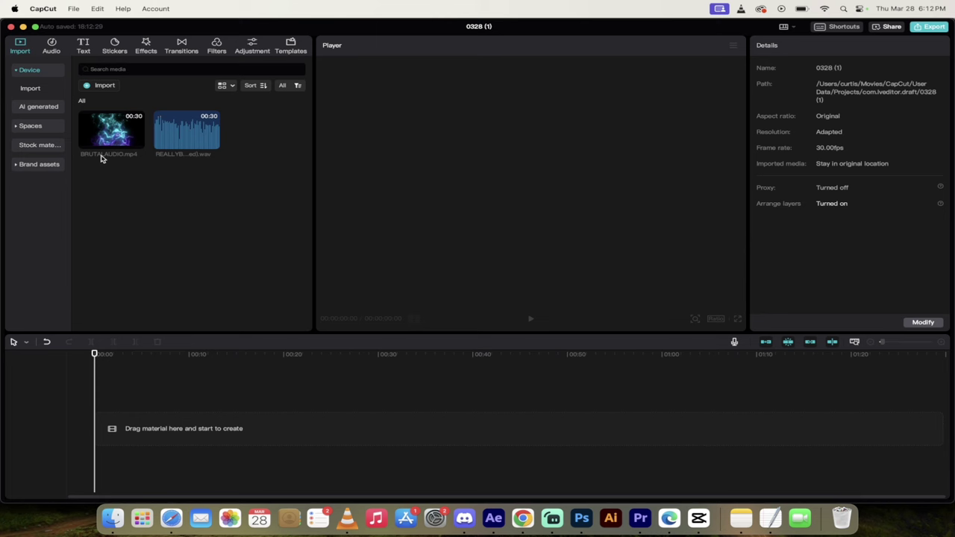
# Place BRUTALAUDIO.mp4 on the timeline, preview it, and extract its audio to a separate track
pyautogui.moveTo(108, 133); pyautogui.dragTo(93, 431)
pyautogui.press('space')
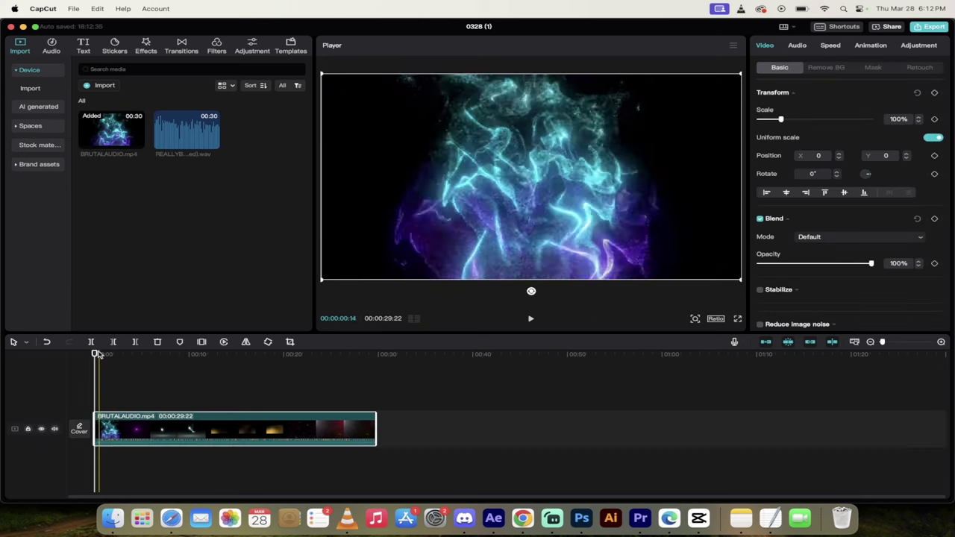
pyautogui.press('space')
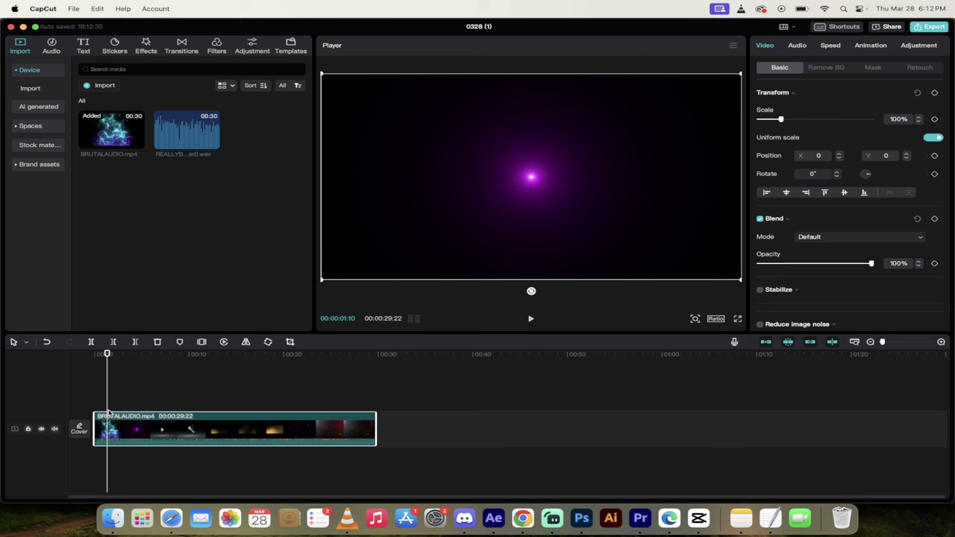
pyautogui.rightClick(129, 420)
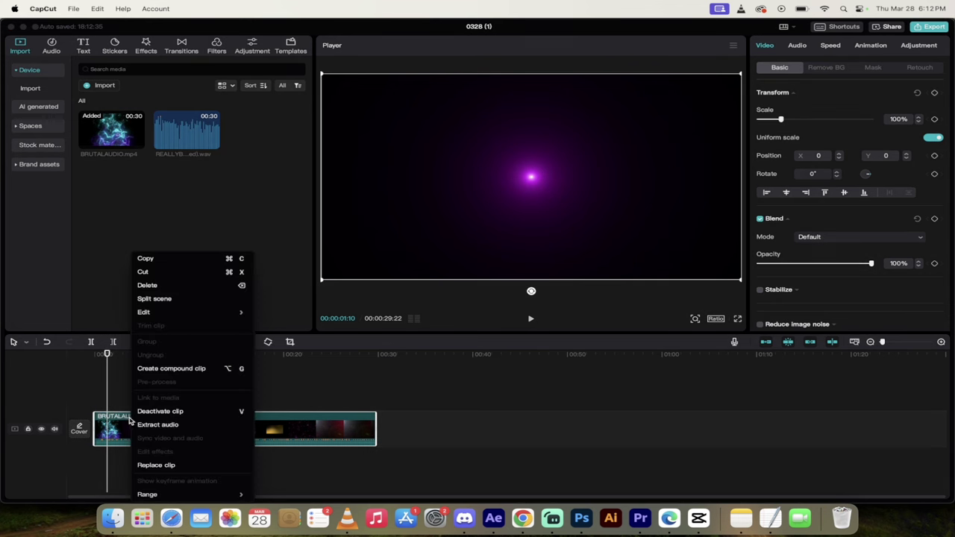
pyautogui.click(148, 425)
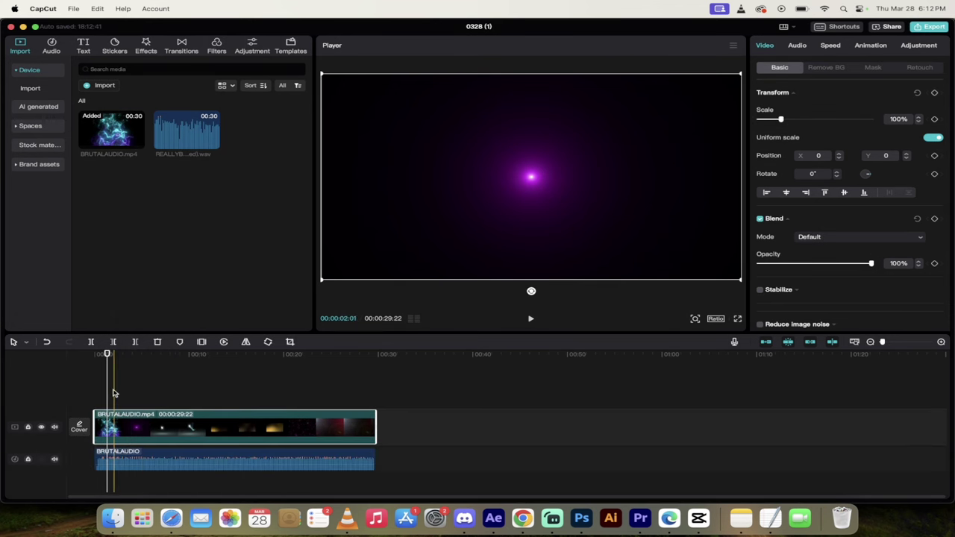
# Add REALLYBADAUDIO (enhanced).wav below the video and delete the extracted BRUTALAUDIO audio
pyautogui.moveTo(107, 356); pyautogui.dragTo(89, 355)
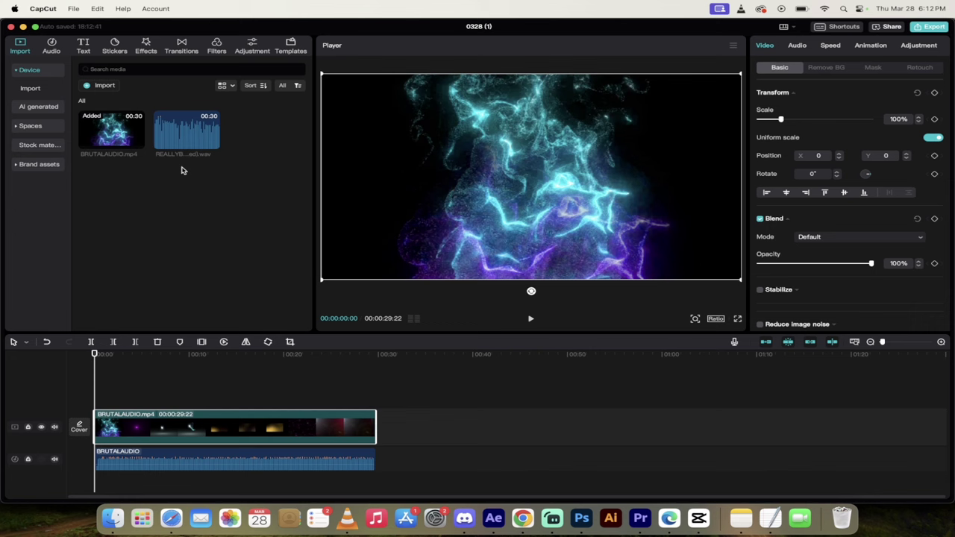
pyautogui.click(184, 142)
pyautogui.moveTo(185, 132); pyautogui.dragTo(94, 489)
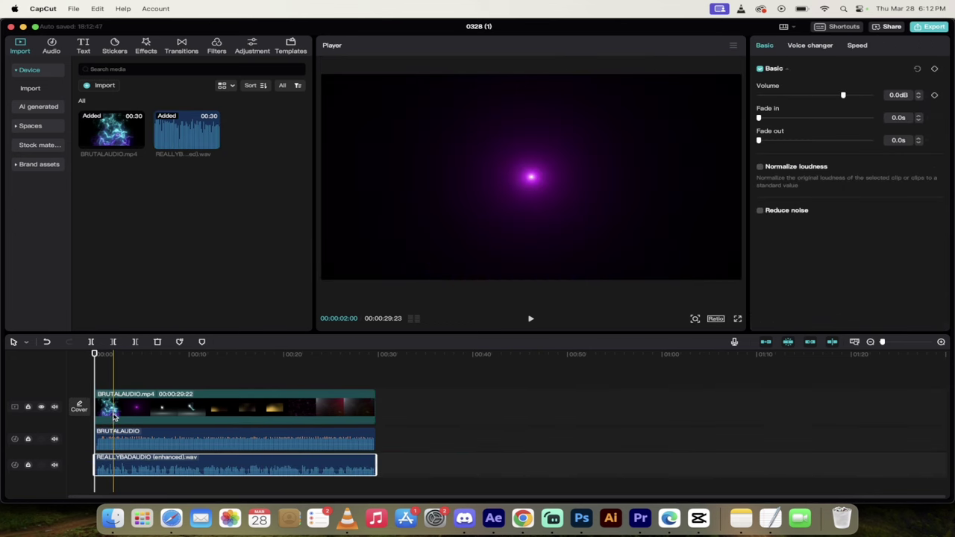
pyautogui.click(97, 356)
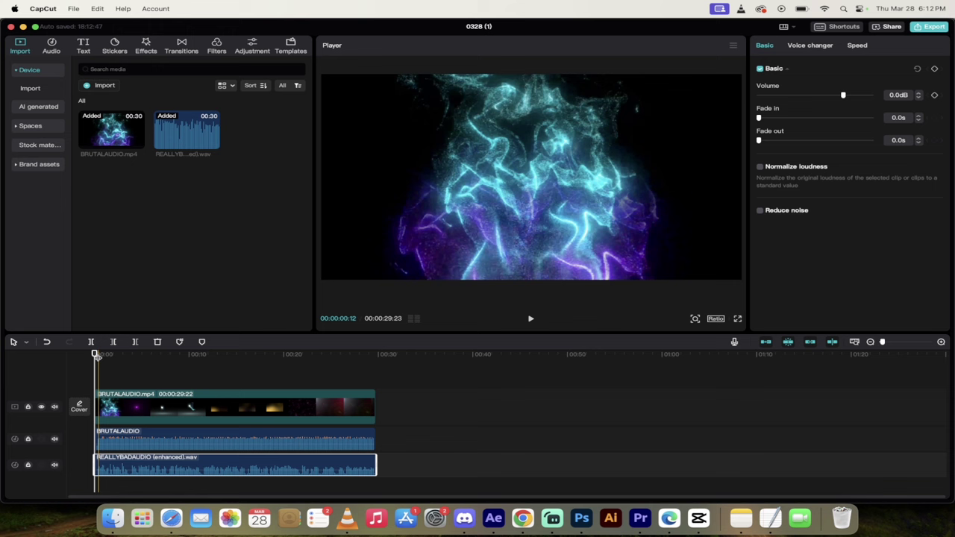
pyautogui.click(151, 435)
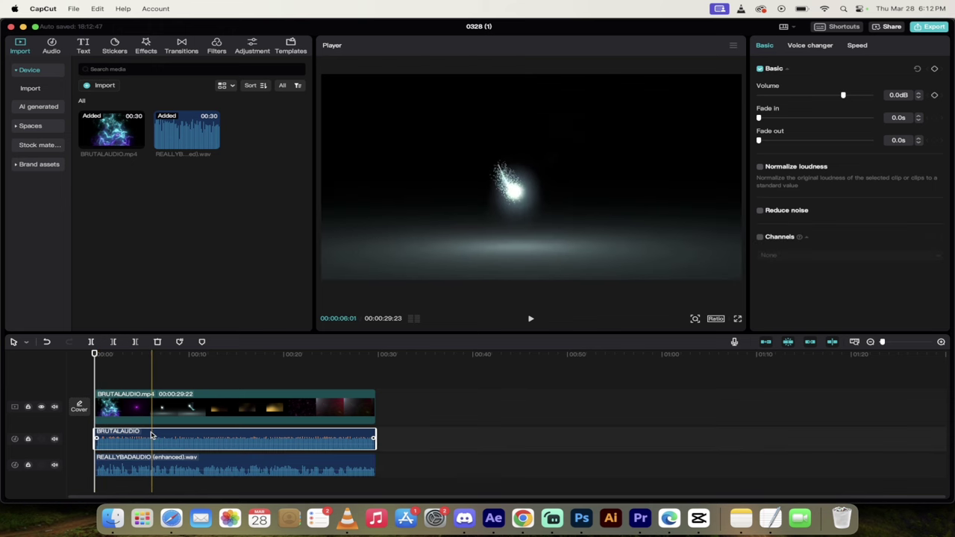
pyautogui.press('Delete')
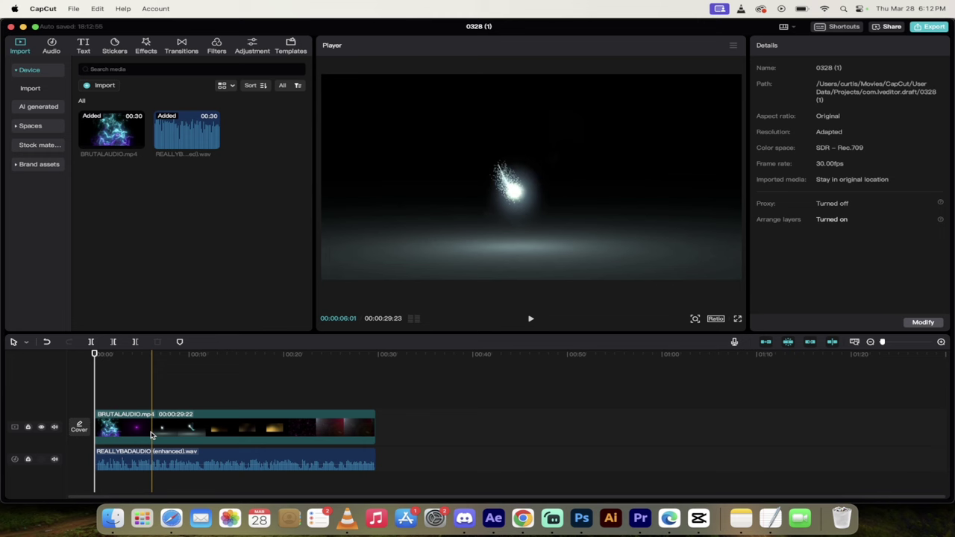
pyautogui.click(90, 356)
pyautogui.press('space')
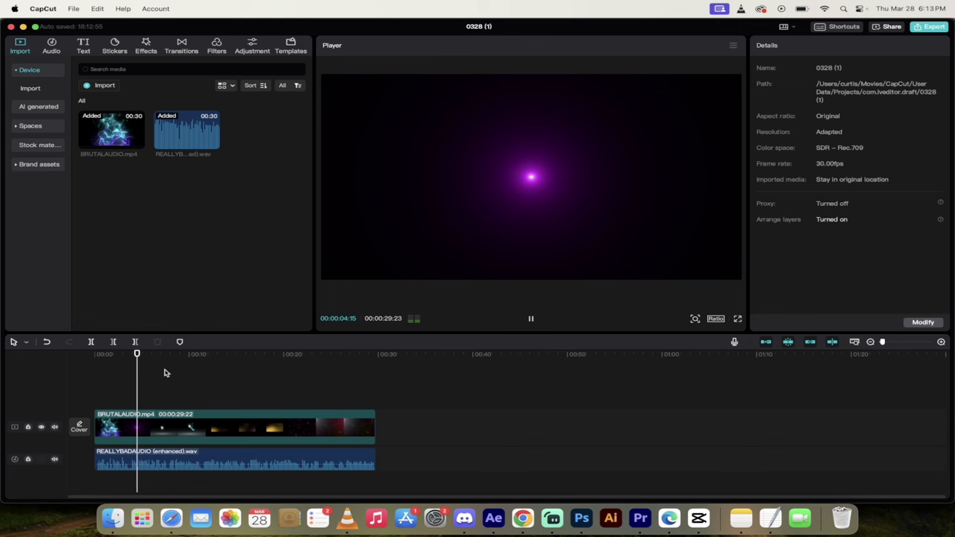
pyautogui.press('space')
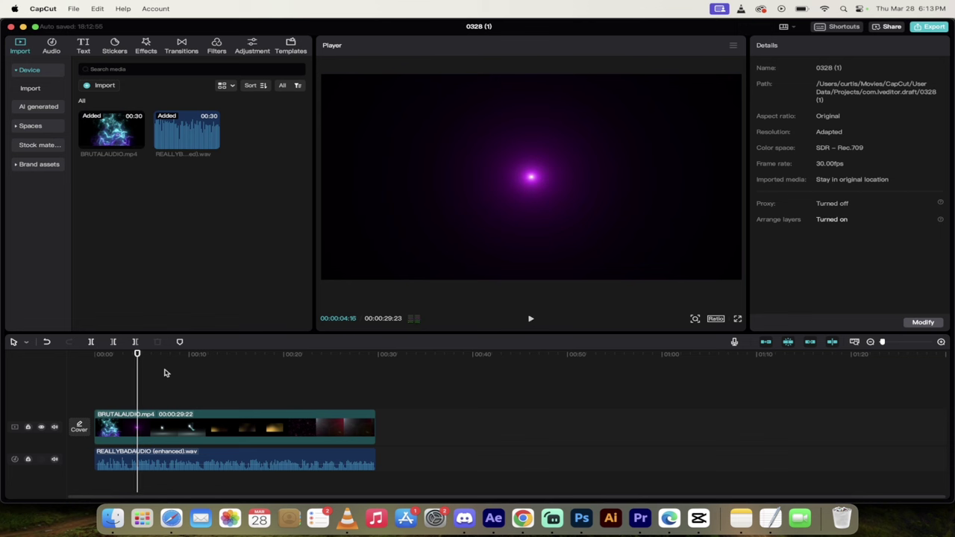